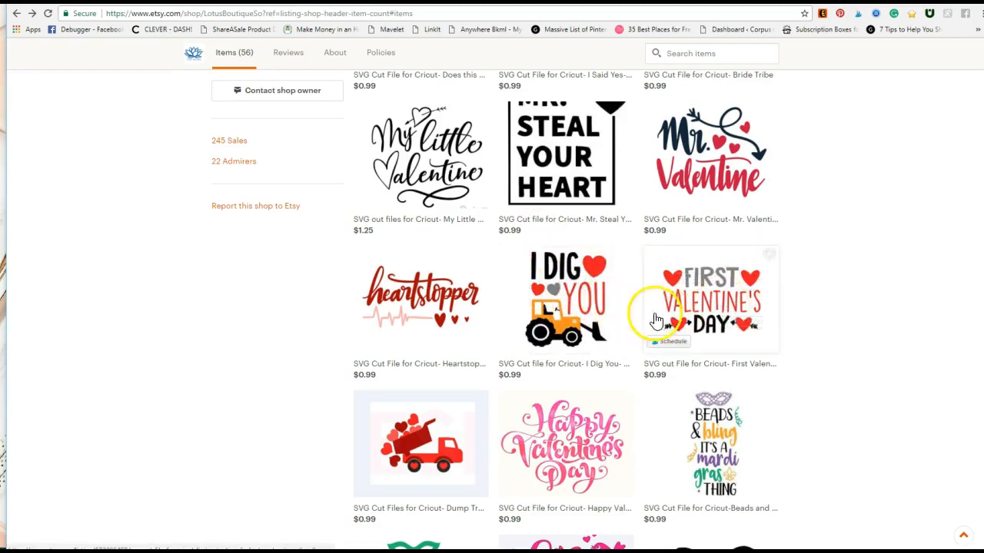
Step: Open the I Dig You listing, bring up the save options for its picture, and return to the shop's item list
left_click(582, 300)
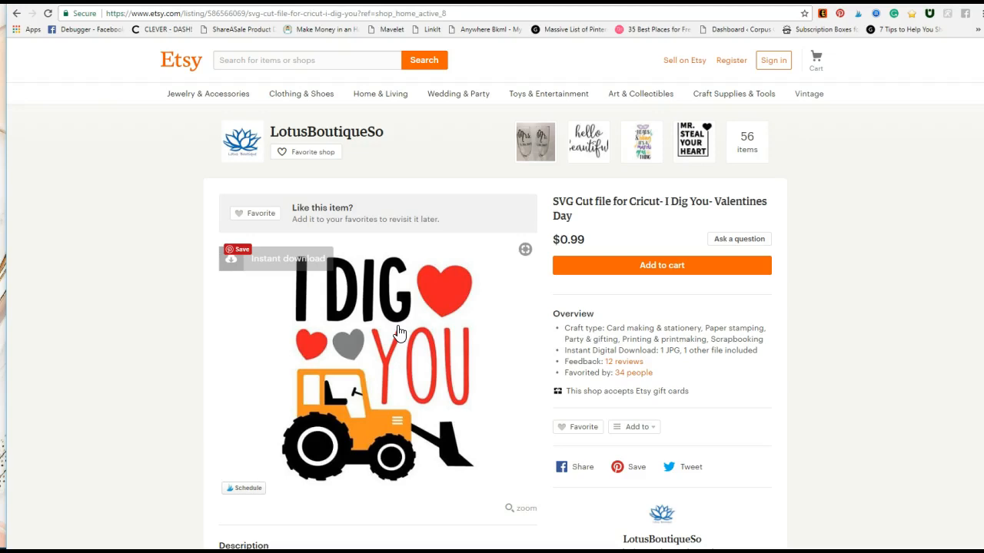
left_click(344, 330)
right_click(344, 330)
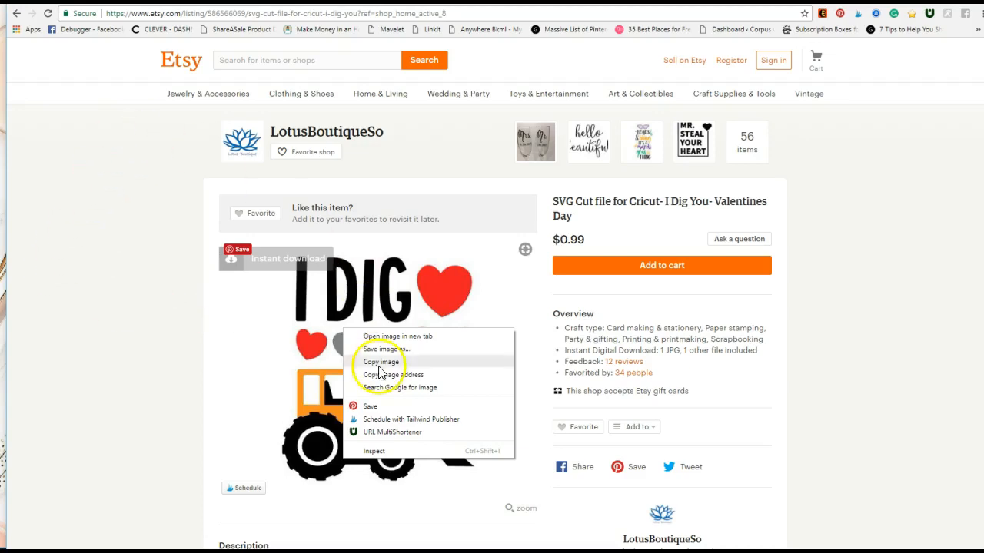
left_click(17, 14)
left_click(17, 14)
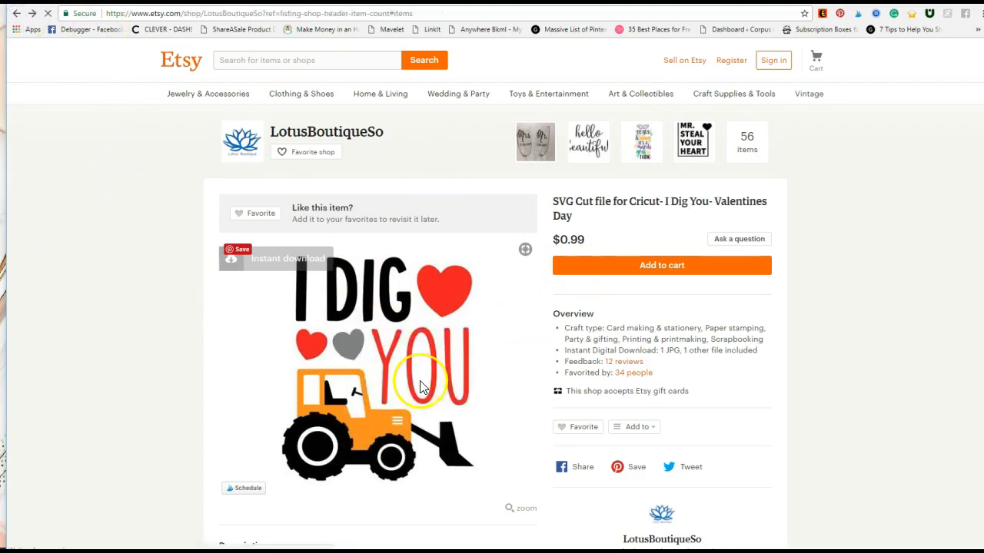
Step: Open the First Valentines Day listing and bring up the save options for its picture
left_click(718, 296)
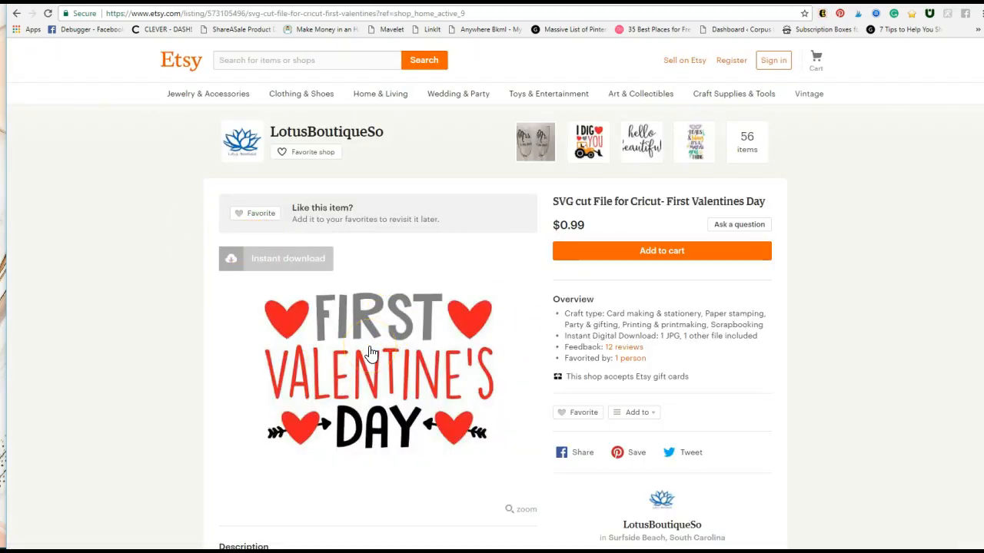
right_click(459, 316)
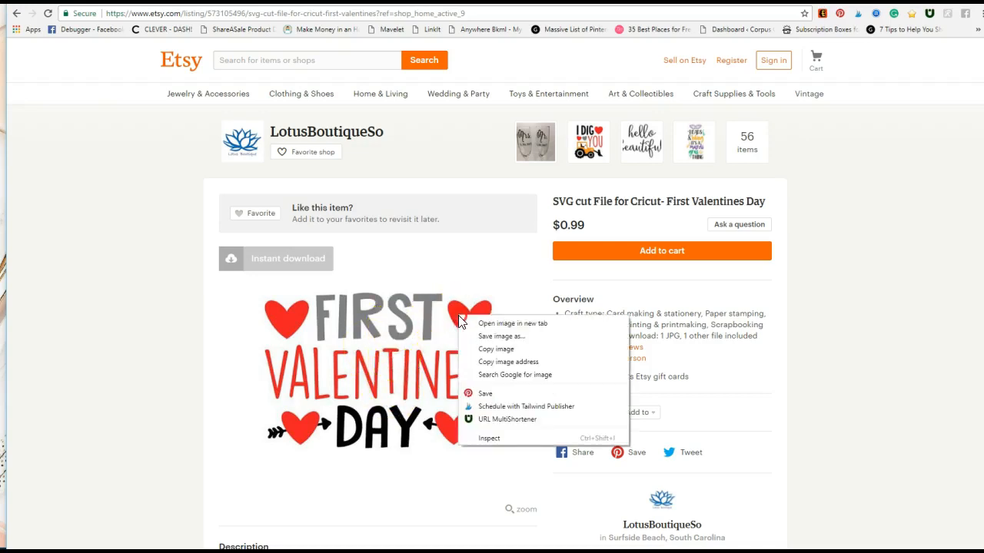
left_click(158, 307)
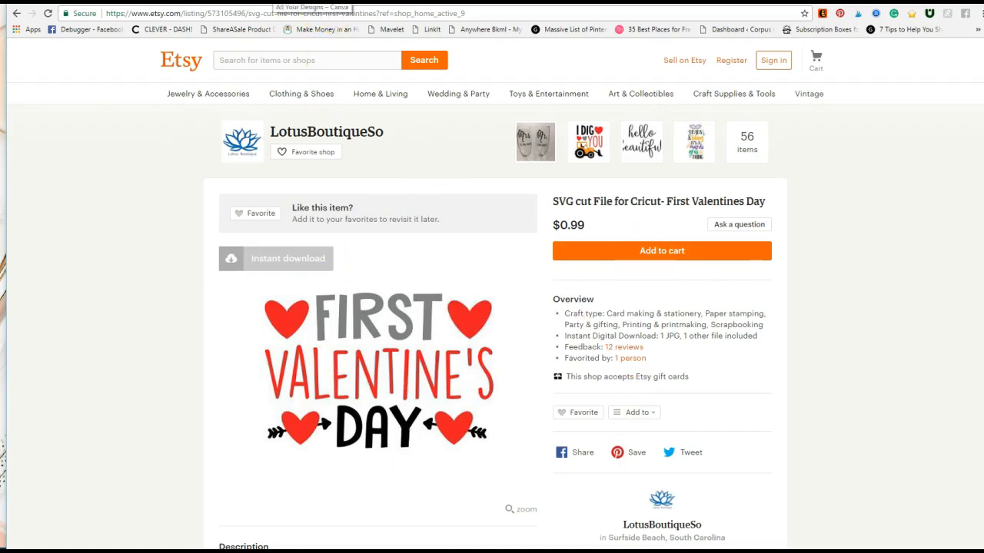
Step: Switch to Canva and create a blank custom design measuring 900 × 1800 px
left_click(273, 2)
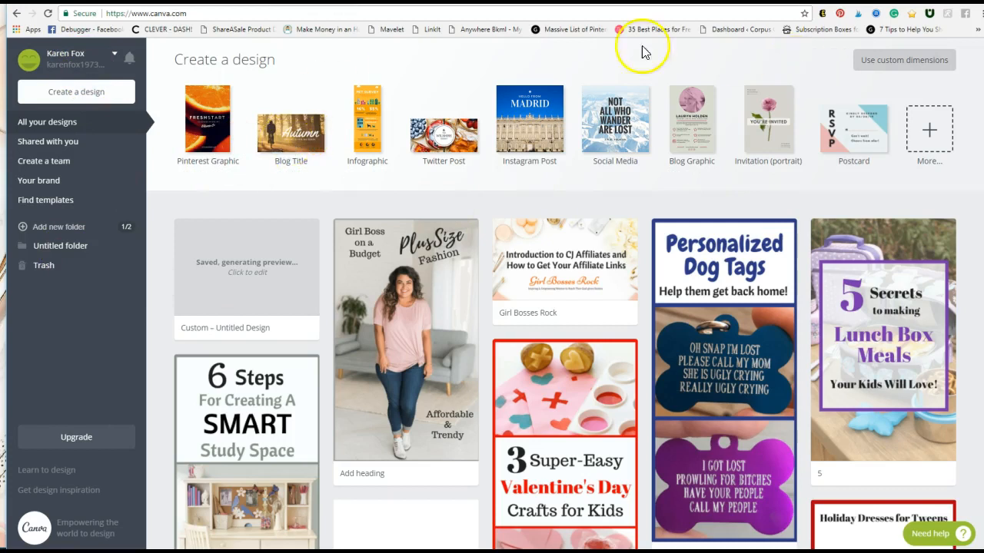
left_click(903, 61)
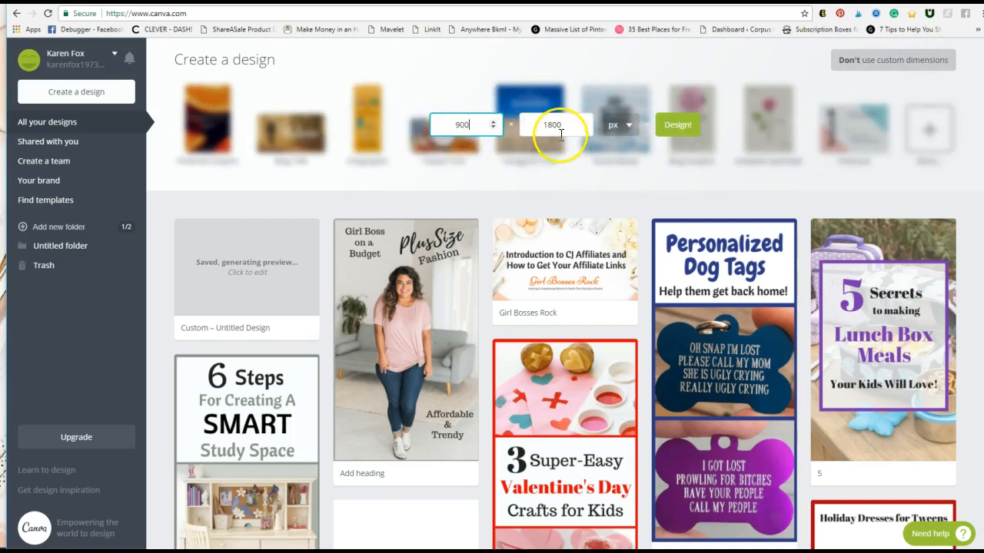
left_click(690, 130)
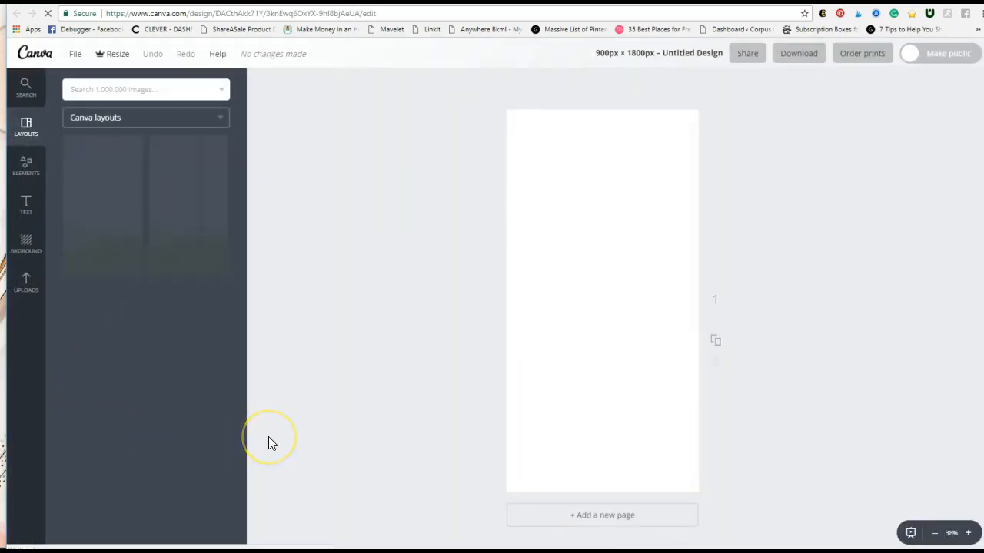
Step: Place the uploaded First Valentine's Day image at the top of the page and the I Dig You image at the bottom
left_click(29, 291)
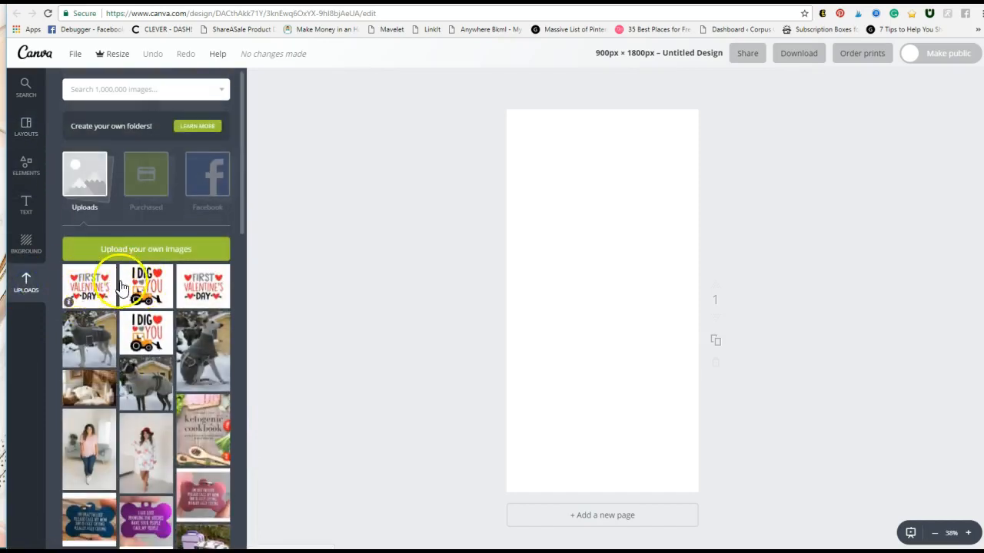
left_click(142, 283)
left_click_drag(88, 285, 595, 158)
left_click_drag(598, 302, 602, 330)
left_click_drag(654, 263, 682, 271)
mouse_move(601, 378)
left_mouse_down()
mouse_move(619, 379)
mouse_move(566, 384)
mouse_move(547, 266)
mouse_move(579, 226)
mouse_move(598, 388)
left_mouse_up()
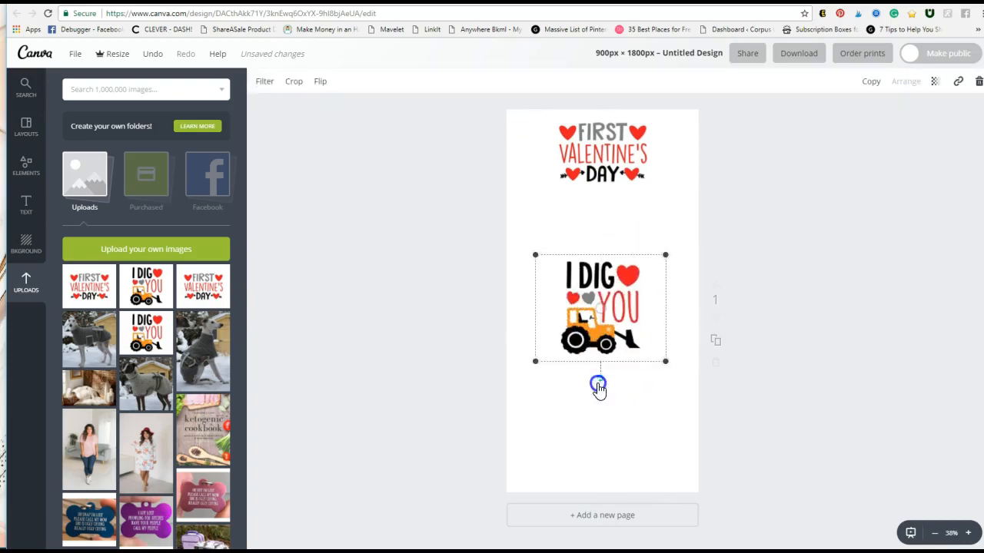
left_click_drag(592, 336, 596, 463)
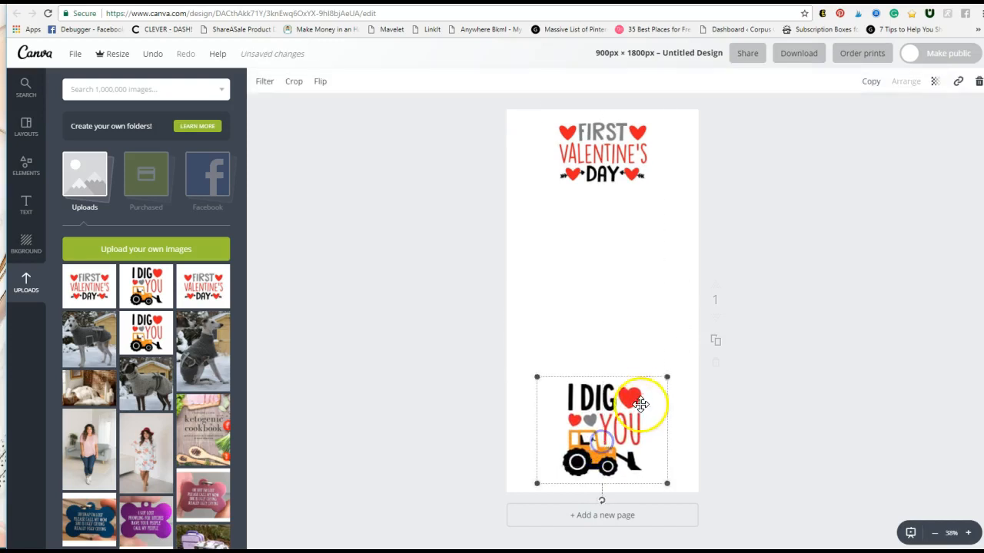
Step: Enlarge the I Dig You and First Valentine's Day images and center them near the page's bottom and top edges
left_click_drag(667, 376, 700, 347)
mouse_move(630, 382)
left_mouse_down()
mouse_move(612, 385)
mouse_move(617, 394)
left_mouse_up()
left_click(599, 165)
left_click_drag(662, 201, 687, 263)
left_click(594, 164)
left_click_drag(595, 165, 589, 160)
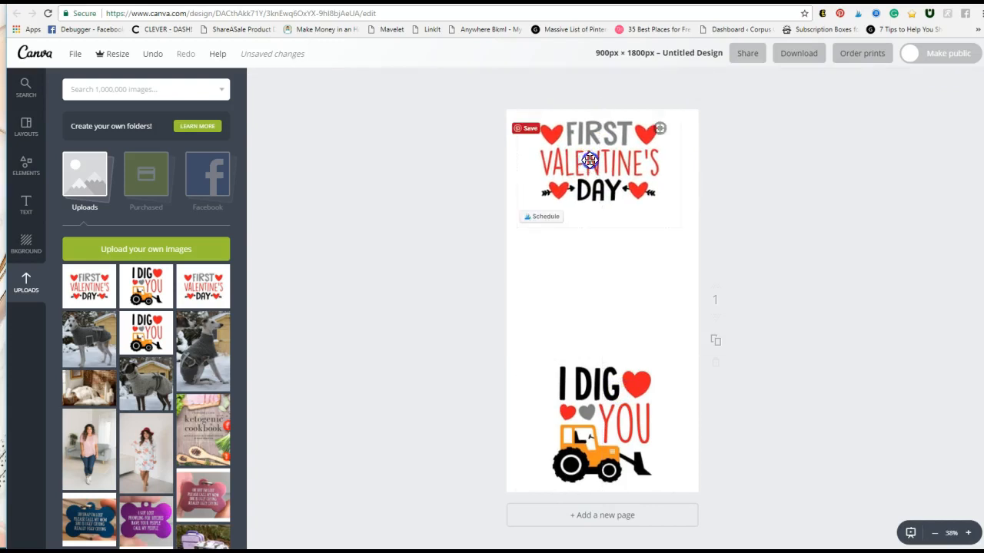
left_click(762, 205)
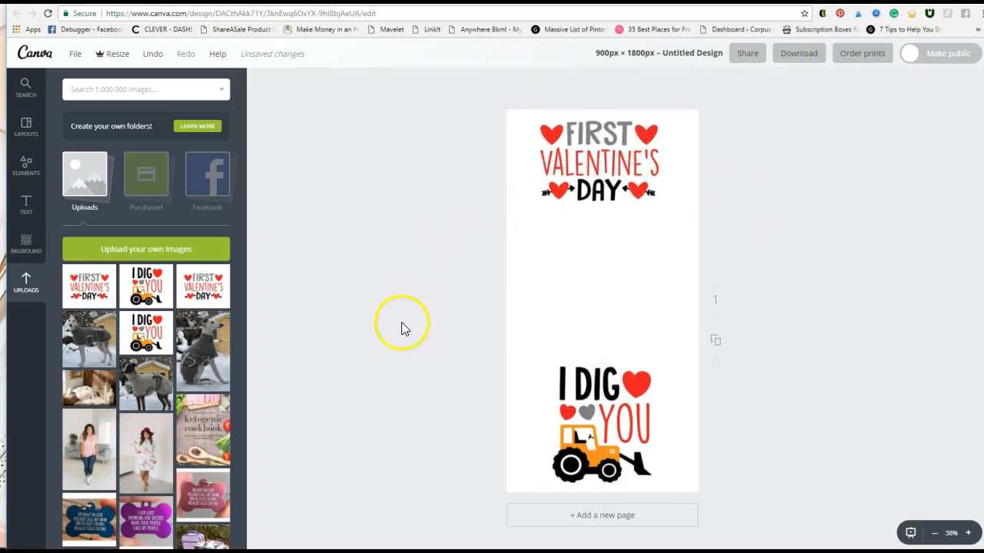
Step: Add a heading reading "Valentine SVG Files" in the space between the two images
left_click(25, 205)
left_click(157, 156)
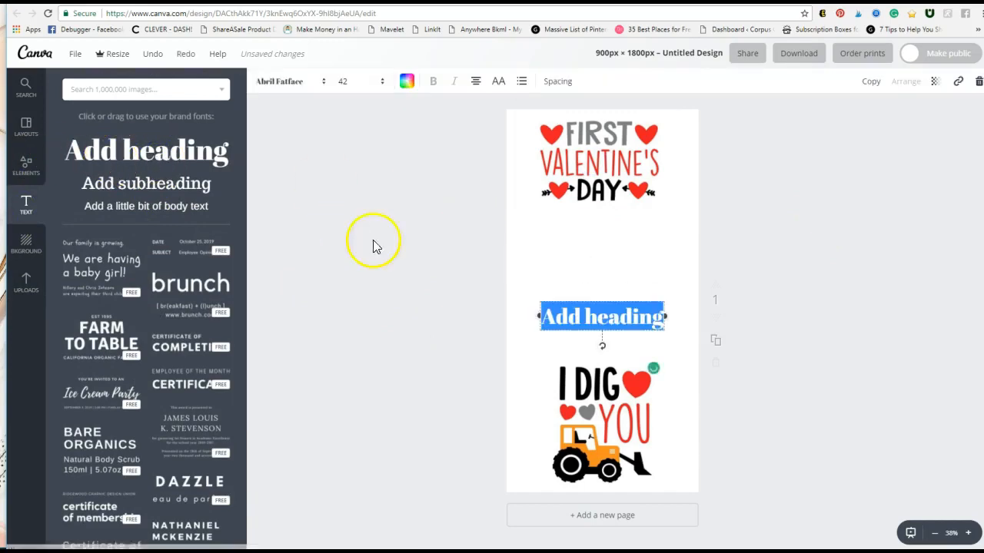
left_click_drag(604, 294, 604, 243)
left_click(602, 271)
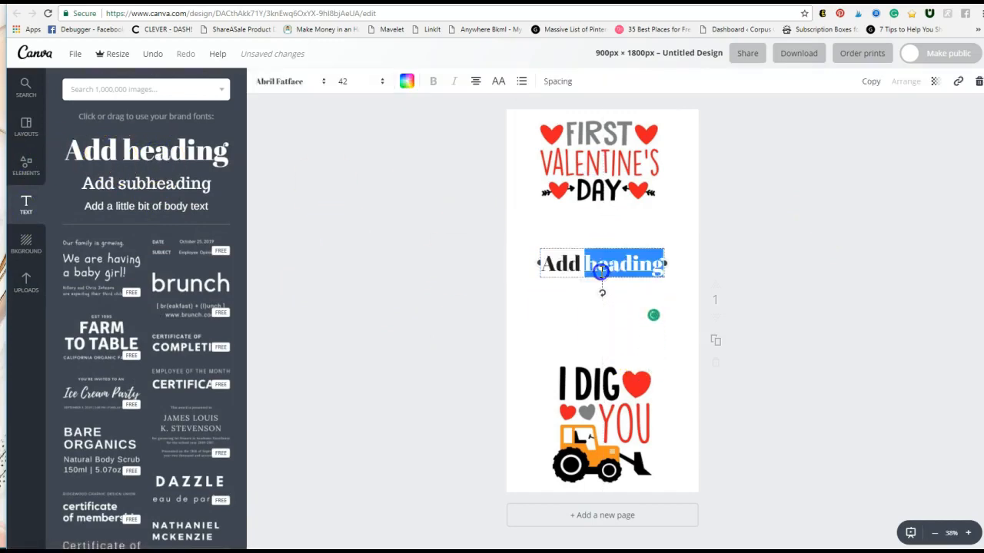
type("Valentine SV")
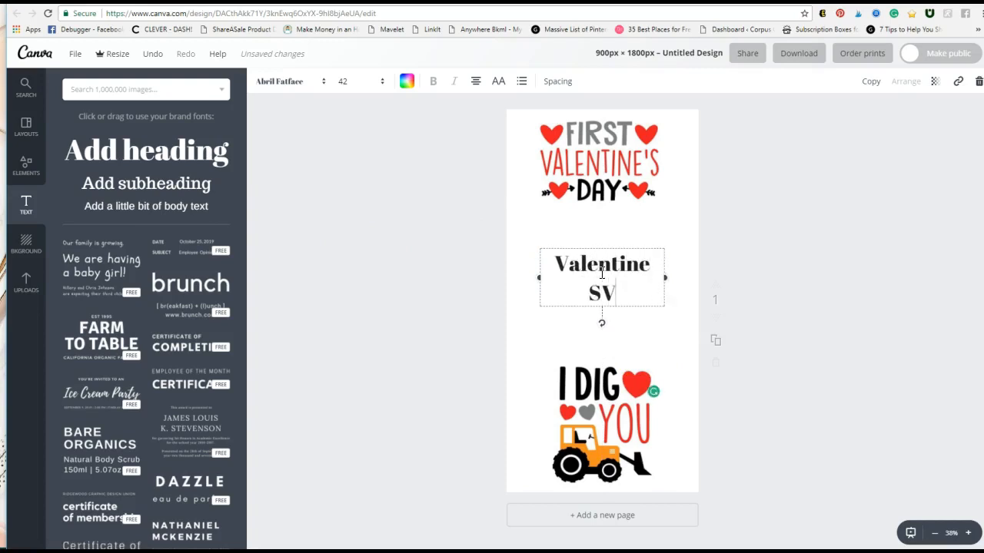
type("G Files")
Step: Set the heading's font size to 72
left_click(341, 85)
left_click(355, 316)
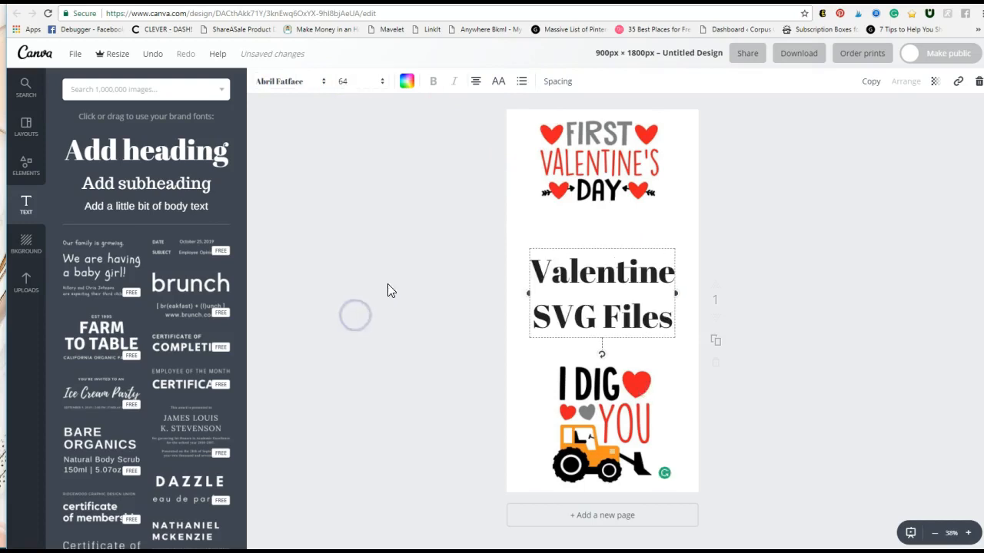
left_click(345, 81)
left_click(350, 332)
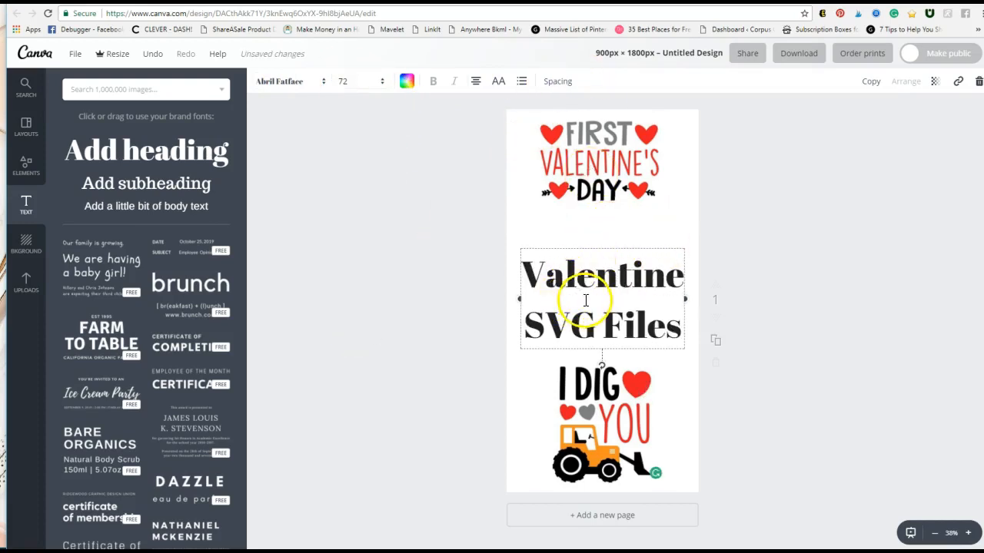
Step: Increase the heading's line height to about 2.5 and move it up just below the First Valentine's Day image
left_click(560, 82)
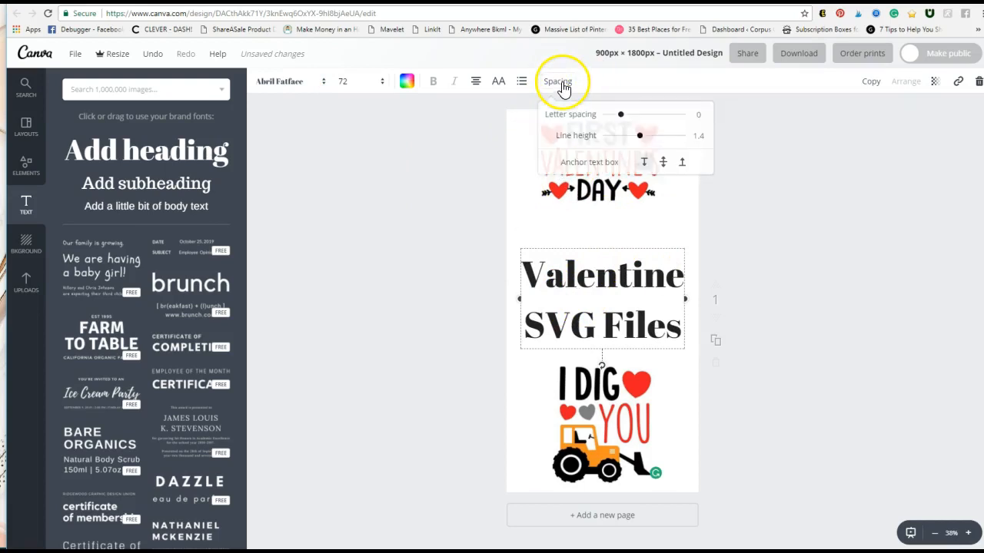
left_click_drag(641, 136, 681, 134)
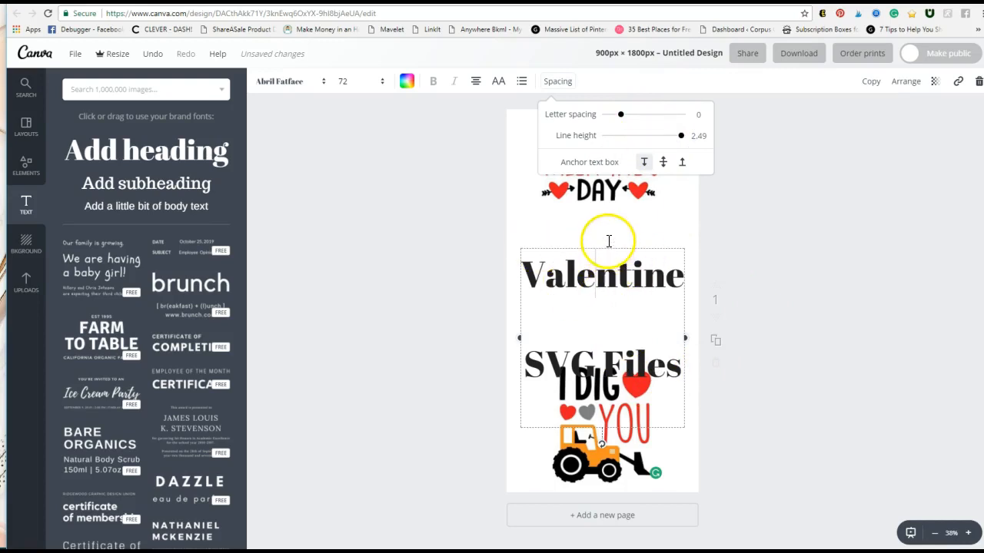
left_click(823, 208)
left_click_drag(597, 247, 597, 215)
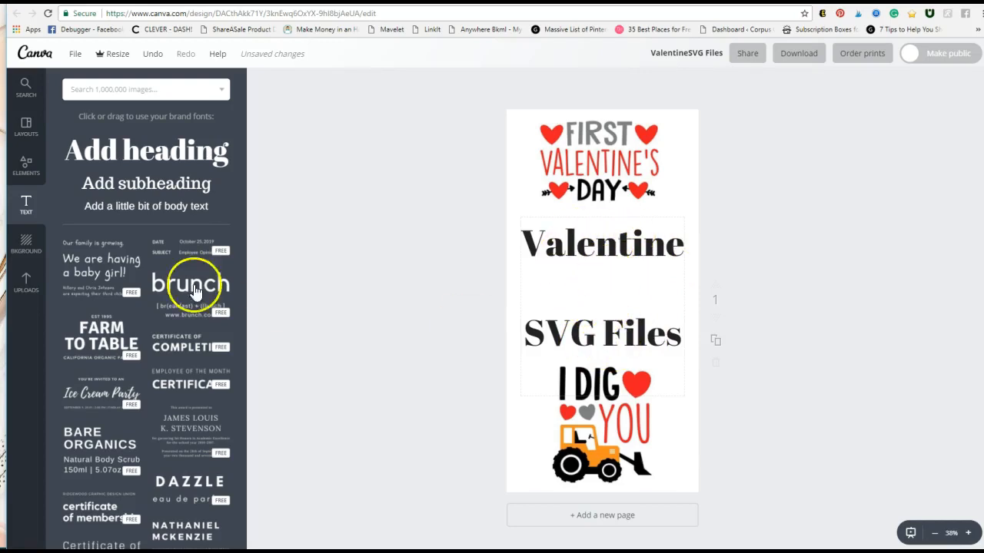
left_click(133, 186)
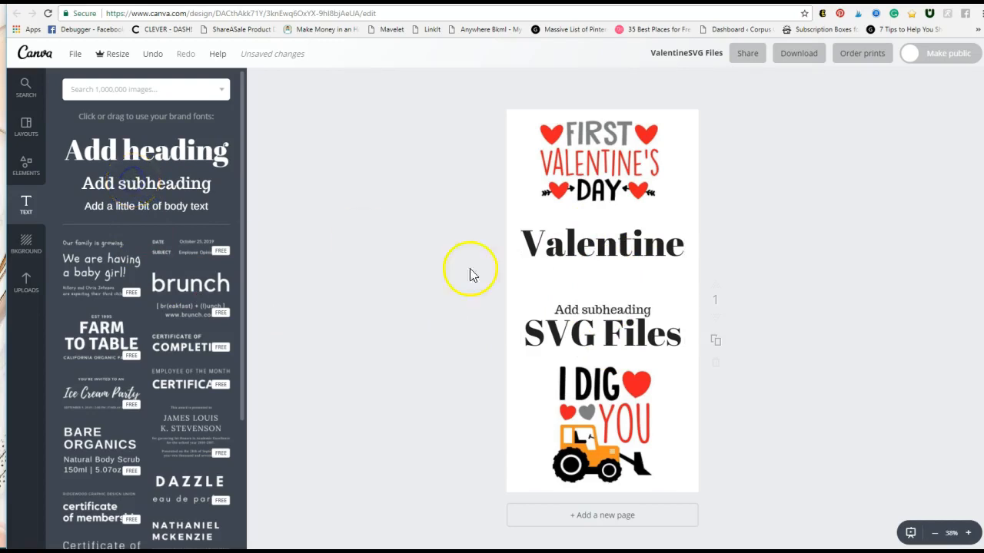
left_click_drag(598, 296, 596, 287)
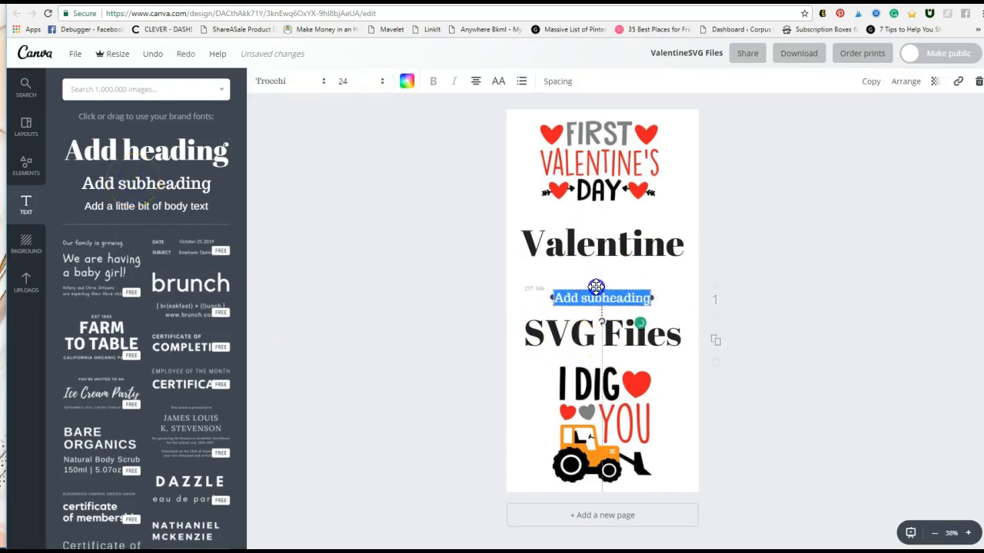
left_click(595, 286)
key("Delete")
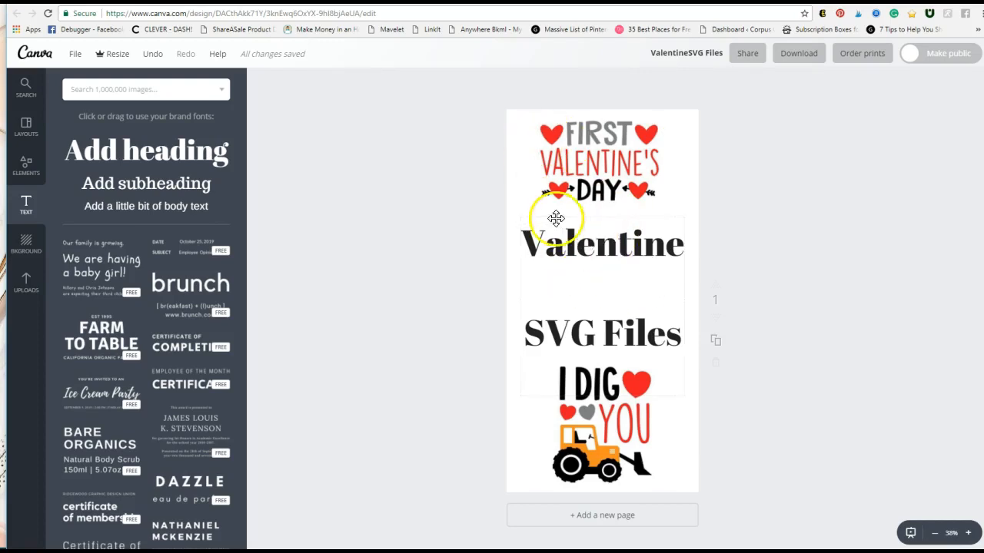
Step: Reduce the heading's line height so its two lines sit close together, and move it down to just above the I Dig You image
left_click(639, 250)
left_click(557, 82)
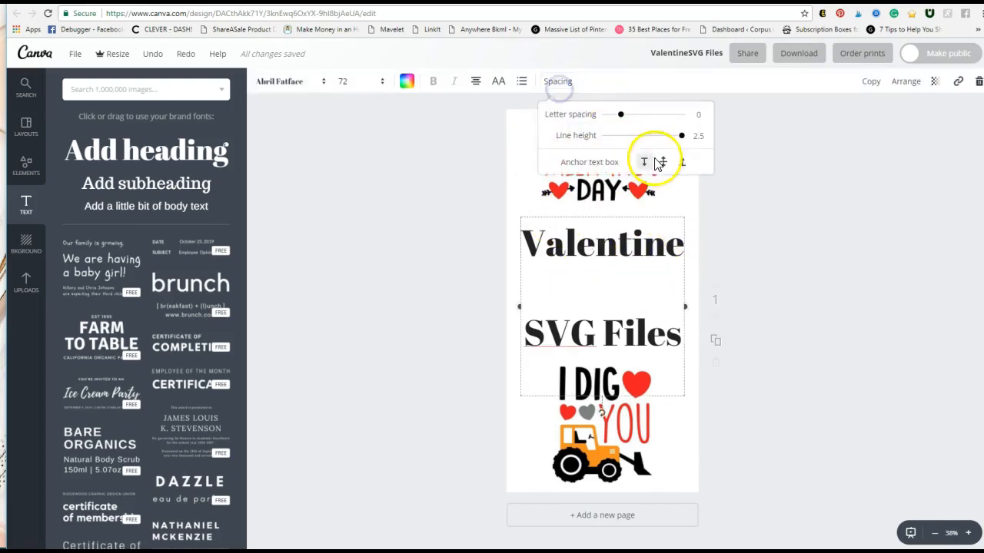
left_click_drag(681, 135, 622, 136)
left_click(597, 223)
left_click_drag(600, 216, 603, 265)
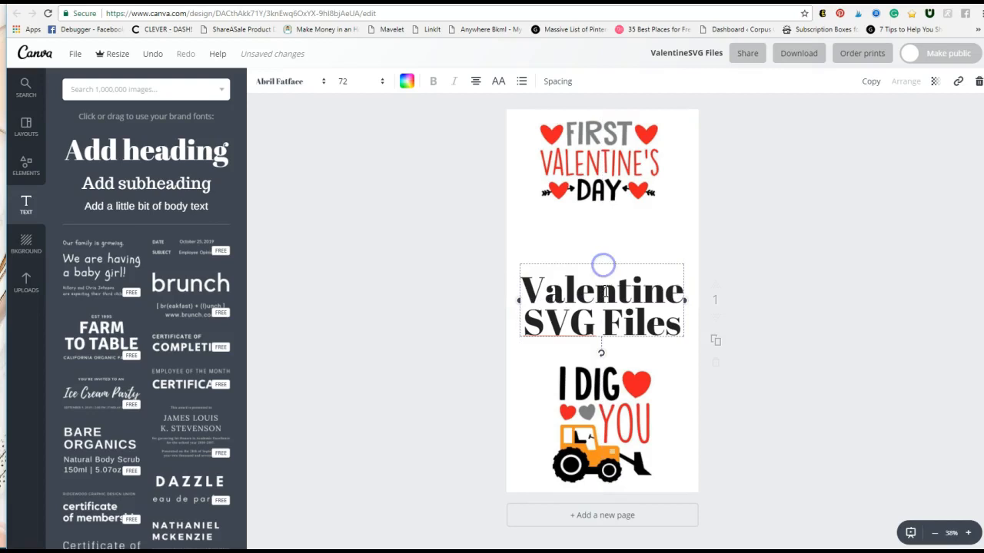
Step: Color the heading with a custom red slightly darker than ff2525 to match the hearts, and center it above the I Dig You image
left_click(406, 82)
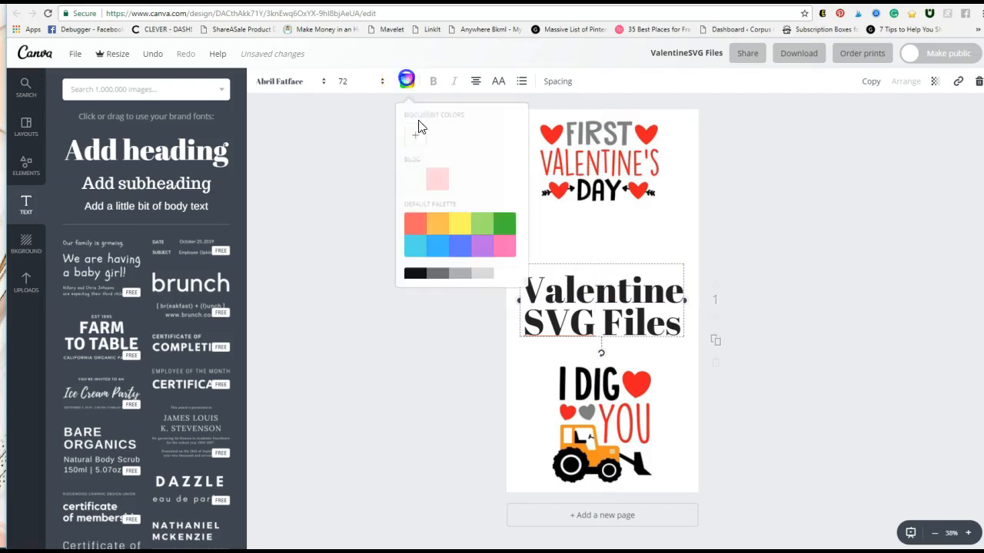
left_click(416, 224)
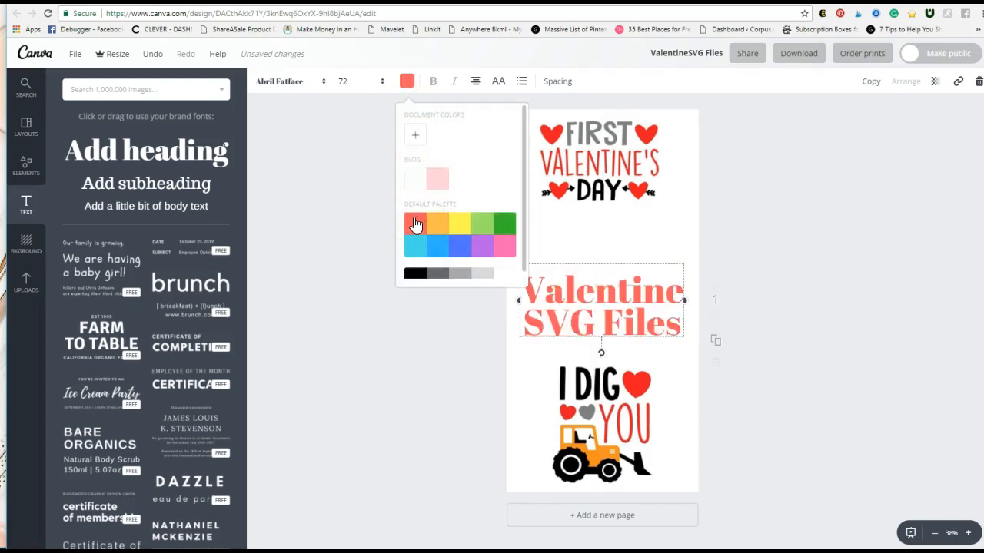
left_click(416, 136)
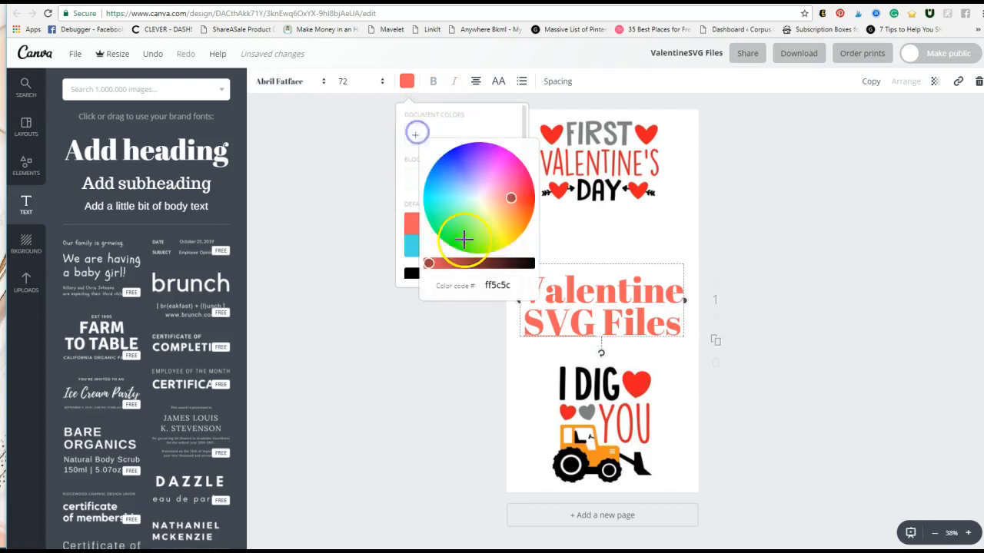
mouse_move(505, 198)
left_mouse_down()
mouse_move(521, 190)
mouse_move(527, 205)
left_mouse_up()
left_click_drag(519, 194, 522, 198)
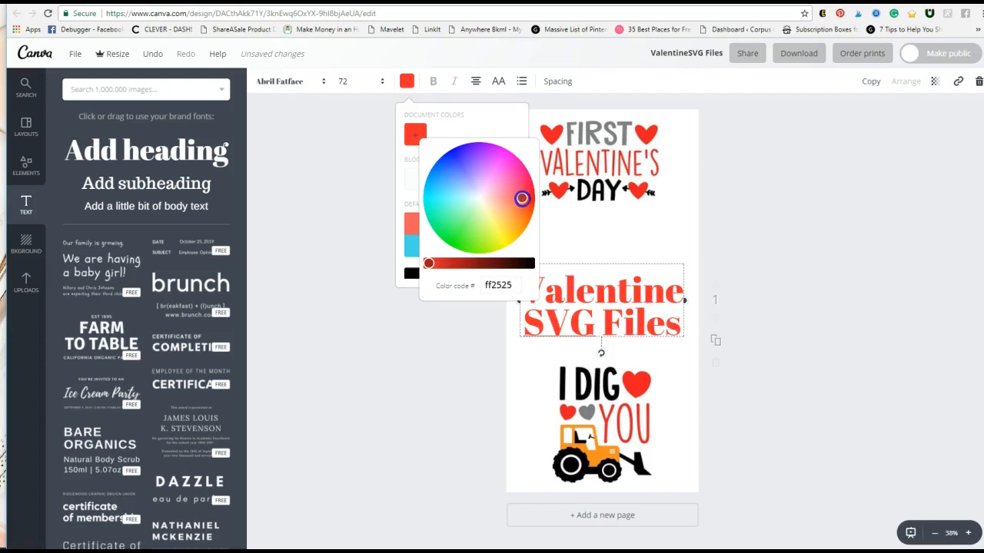
left_click_drag(428, 264, 434, 265)
left_click(837, 328)
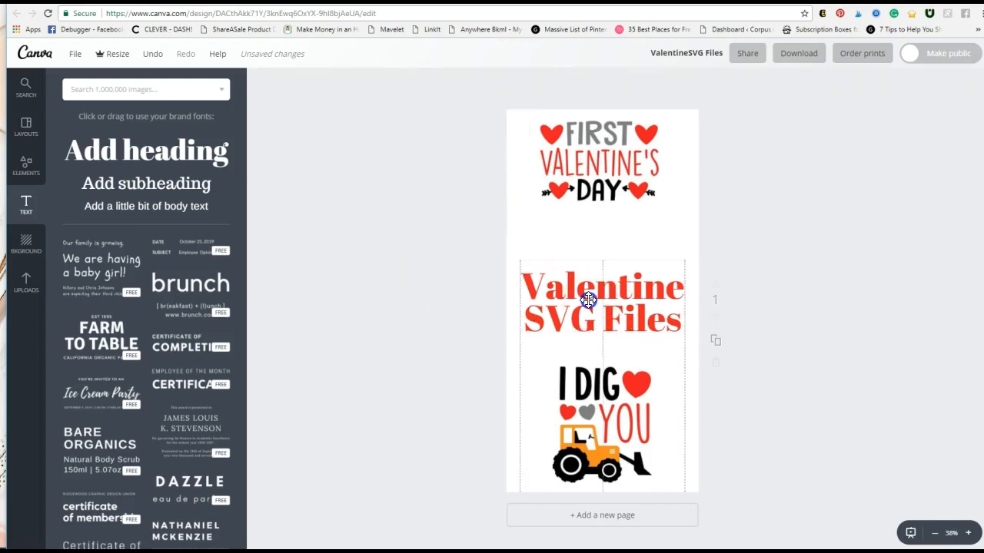
left_click_drag(617, 295, 616, 300)
left_click(807, 340)
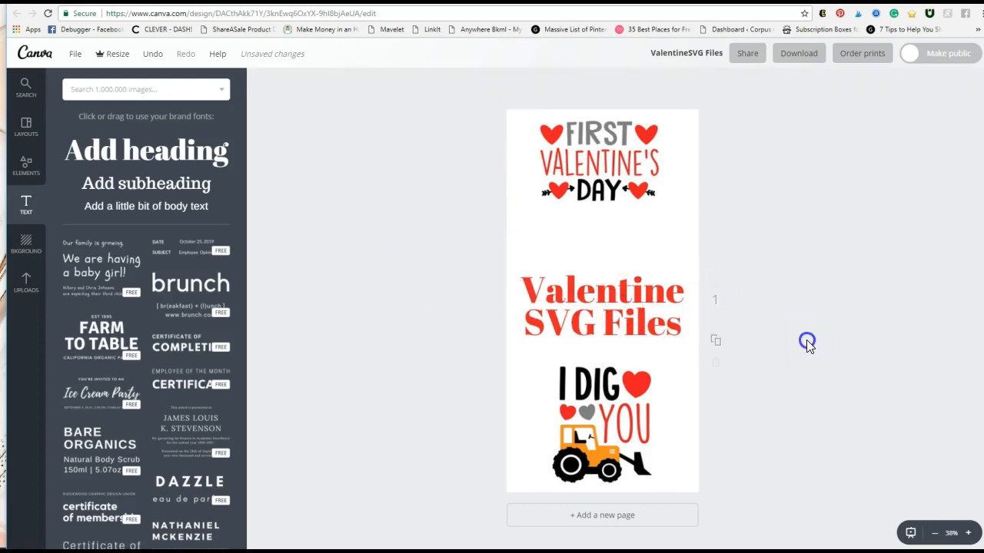
Step: Add a square outline shape with an empty interior to the page
left_click(21, 166)
left_click(81, 230)
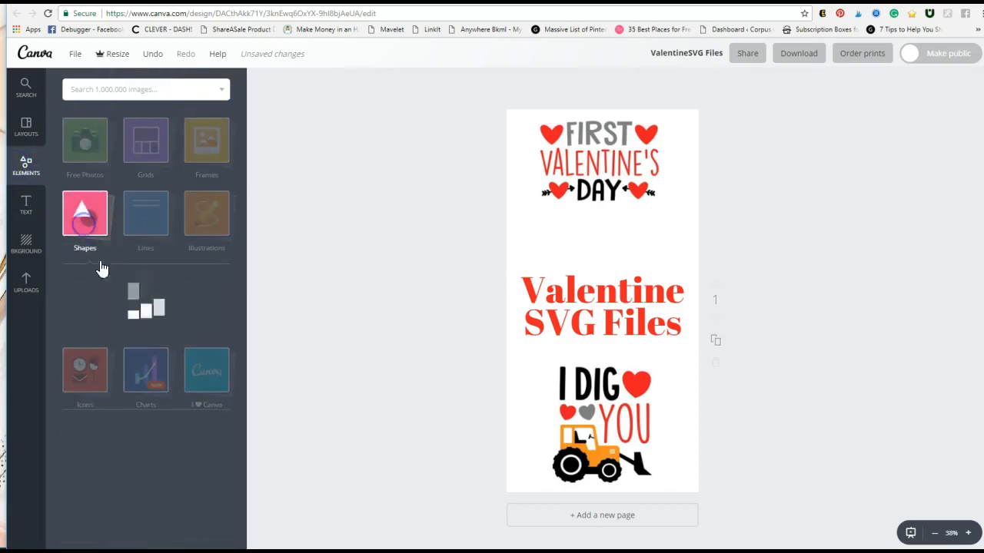
left_click(158, 297)
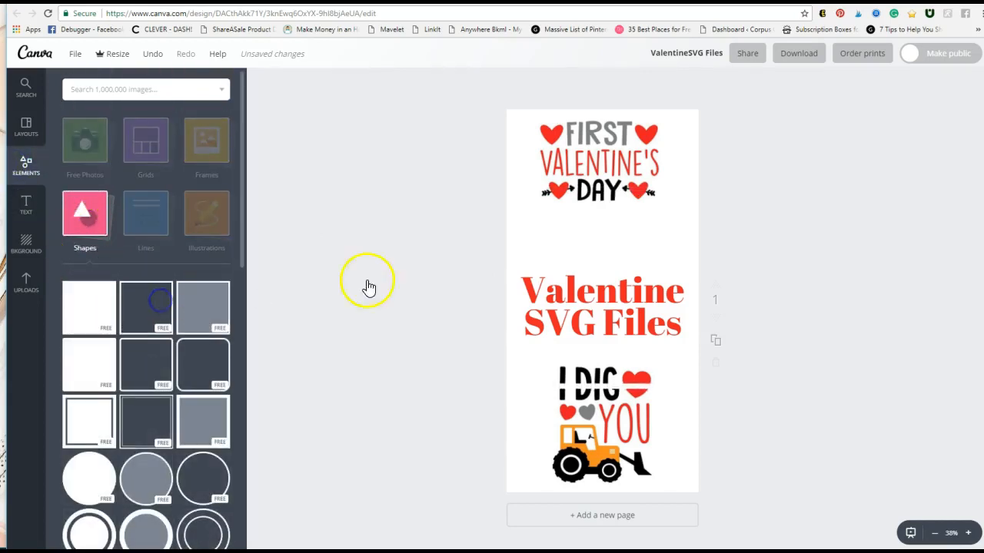
Step: Color the square outline with the red from the document colors
left_click(258, 80)
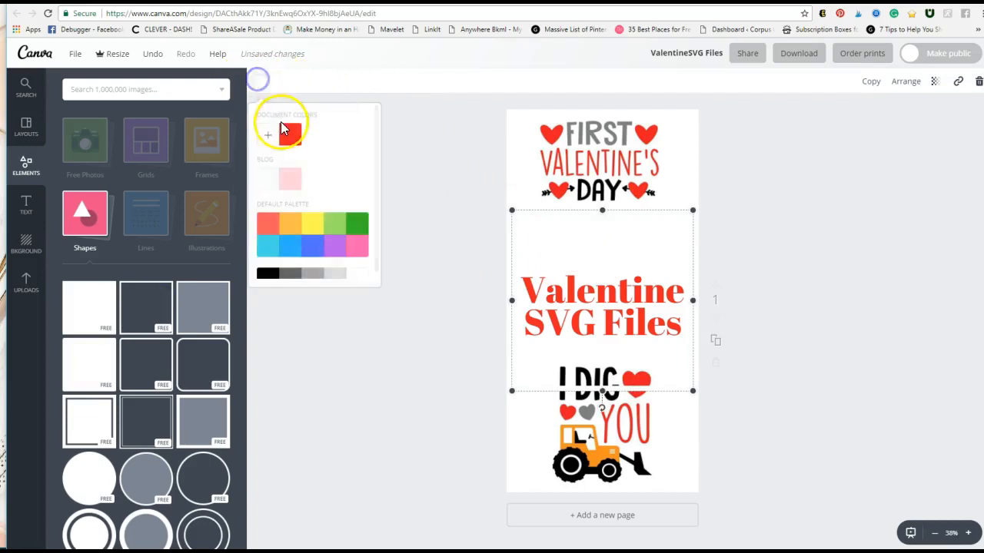
left_click(292, 135)
left_click(604, 213)
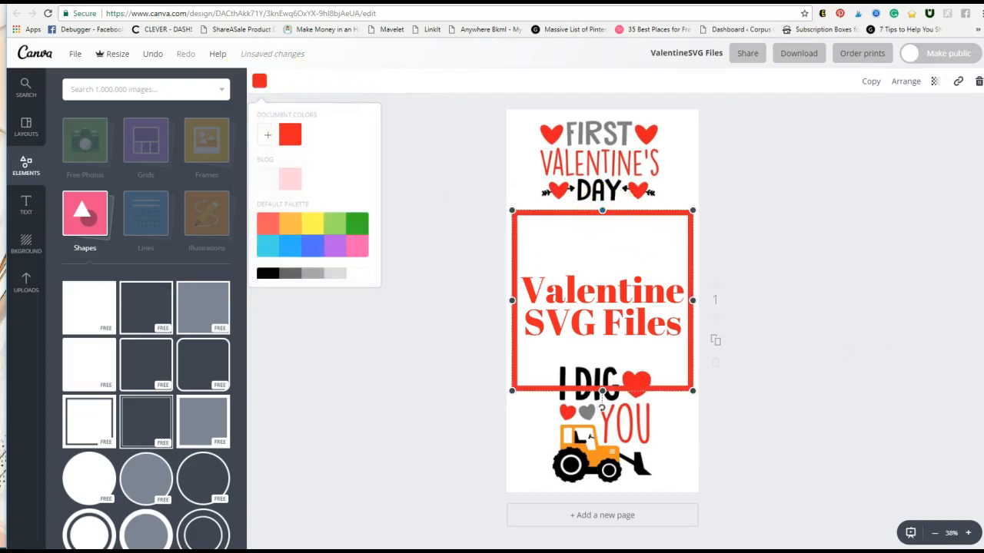
Step: Stretch the red square outline to the edges of the page so it frames the whole graphic as a border
left_click(968, 534)
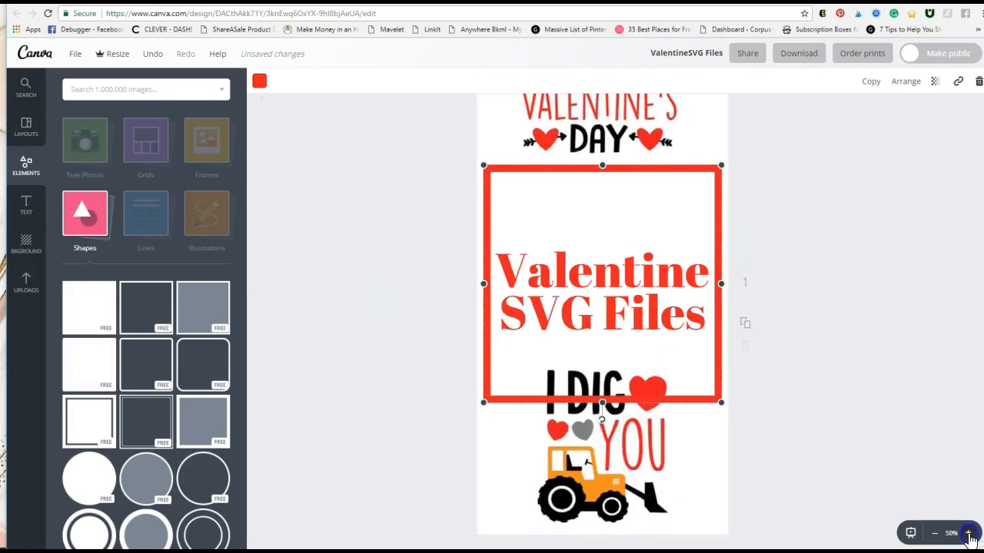
scroll(852, 310, "up", 2)
left_click_drag(601, 247, 575, 112)
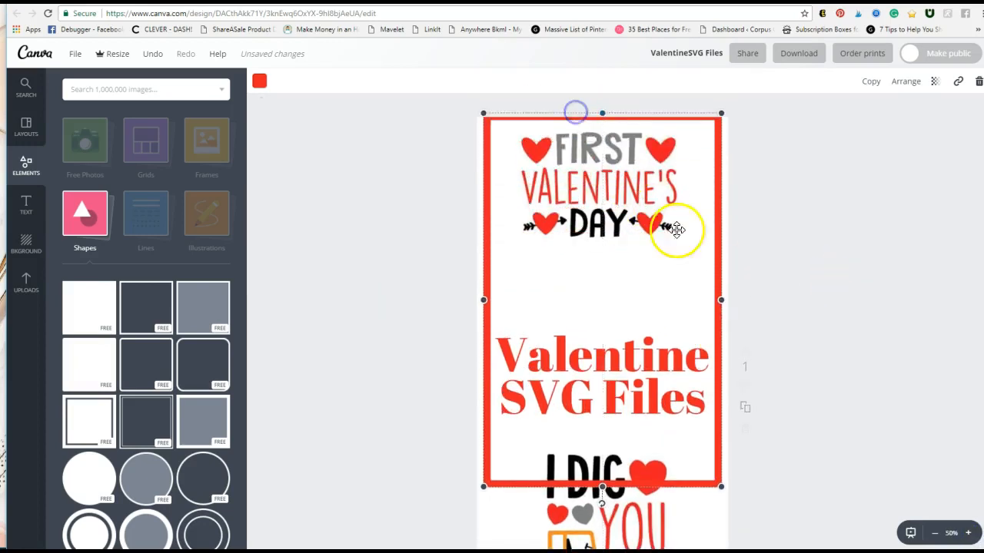
left_click_drag(722, 300, 733, 300)
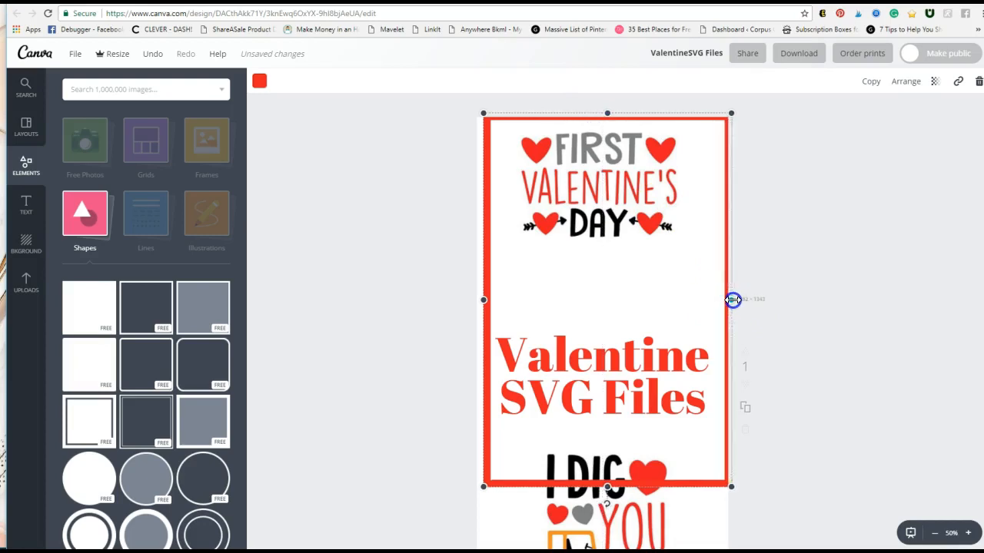
left_click_drag(482, 300, 472, 299)
scroll(467, 299, "down", 1)
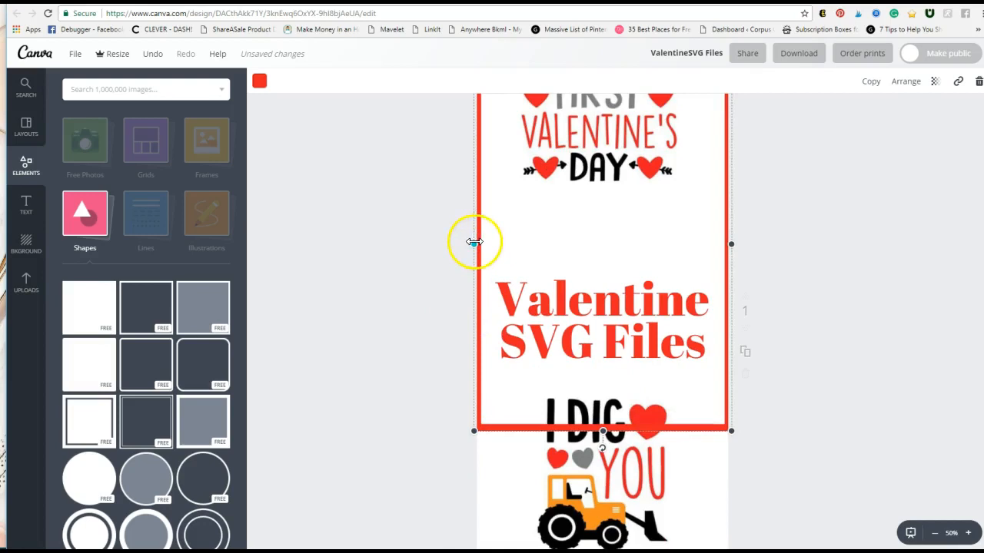
scroll(607, 339, "down", 2)
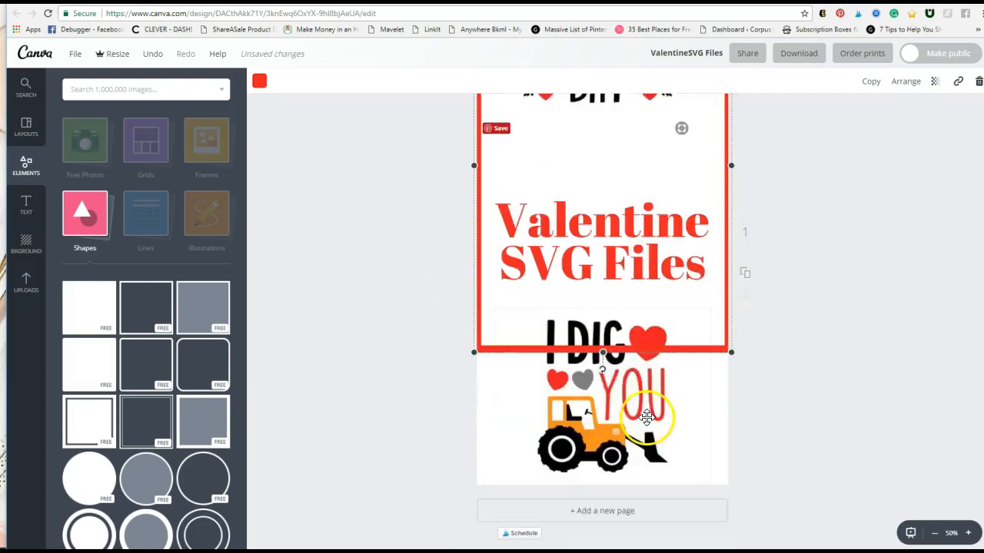
left_click_drag(607, 332, 598, 467)
scroll(845, 454, "up", 3)
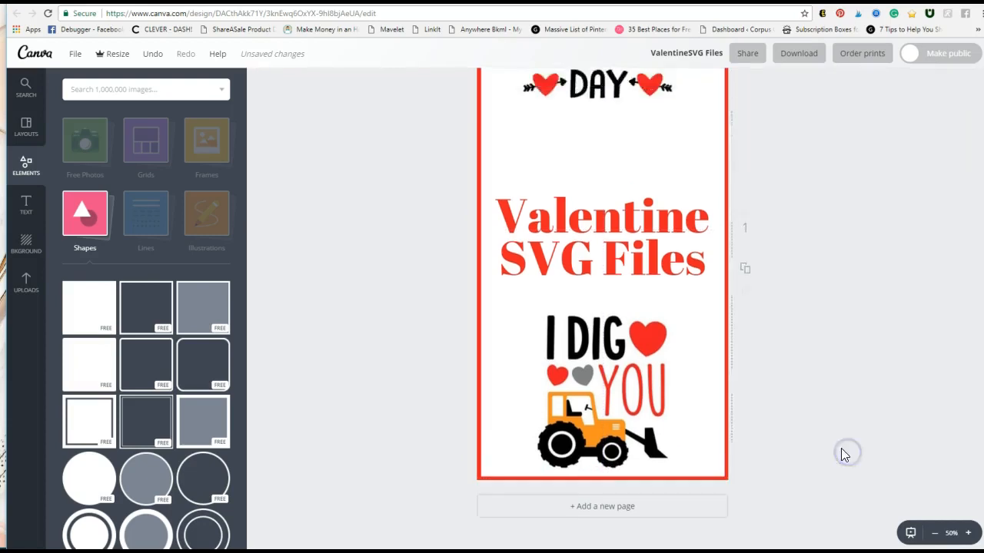
left_click(933, 536)
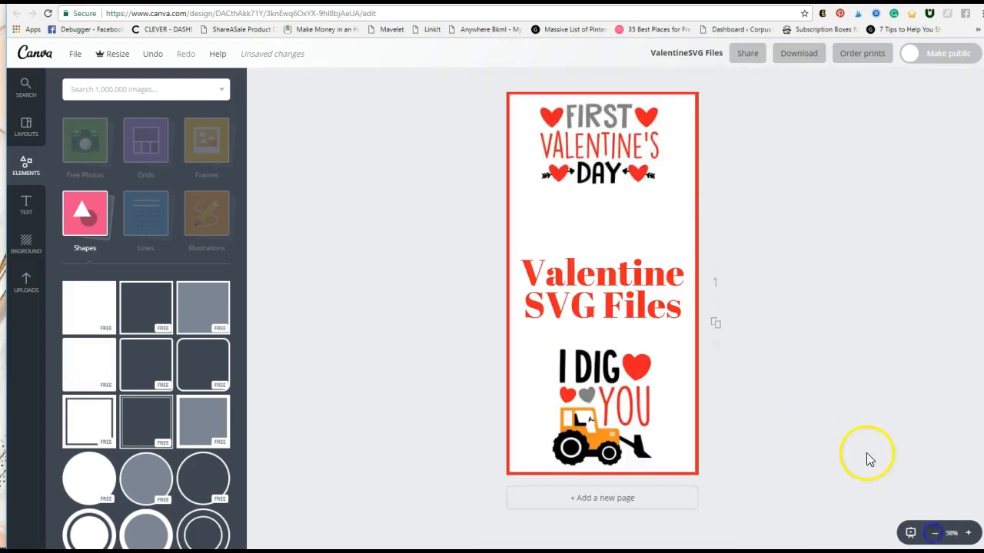
Step: Add a subheading reading "Super Cute" between the First Valentine's Day image and the Valentine SVG Files heading
left_click(27, 208)
left_click(160, 190)
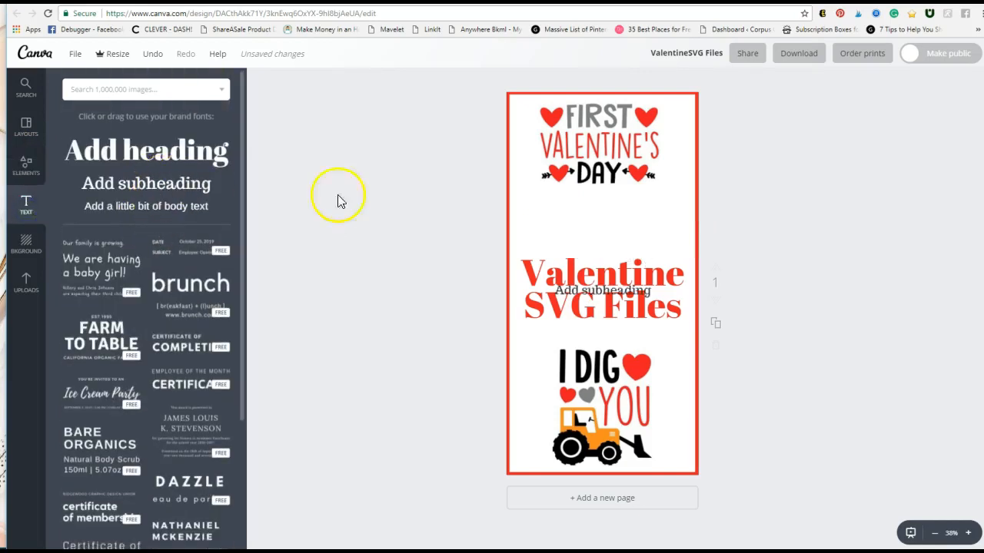
left_click(602, 282)
left_click_drag(601, 282, 599, 235)
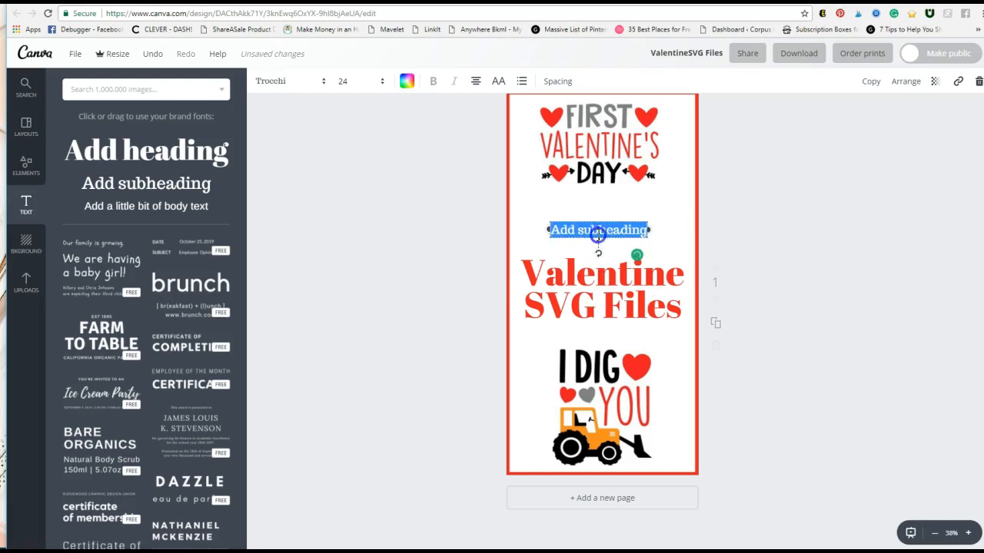
type("Super Cute")
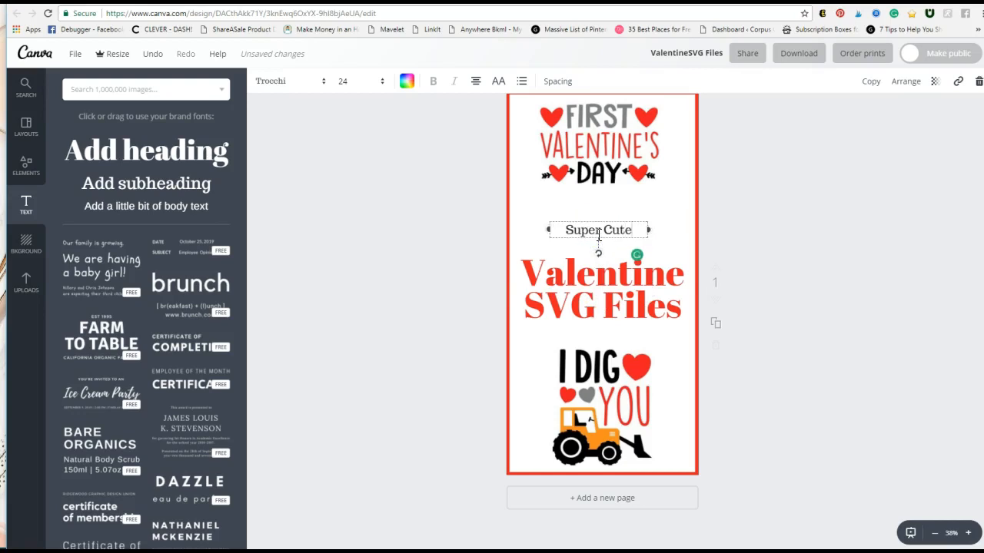
left_click(344, 177)
Step: Set the Super Cute text to the Abril Fatface font at size 48
left_click(585, 235)
left_click(281, 84)
left_click(297, 128)
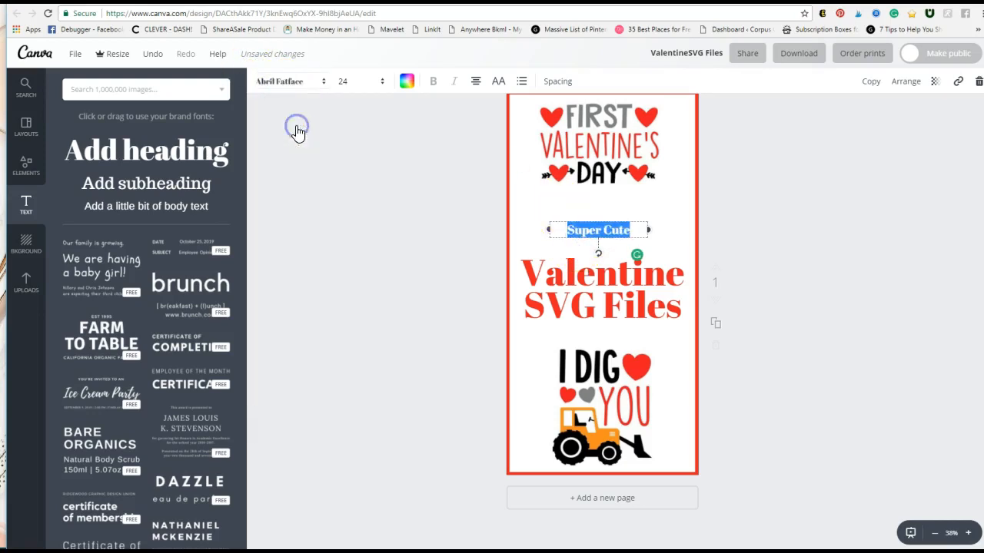
left_click(343, 98)
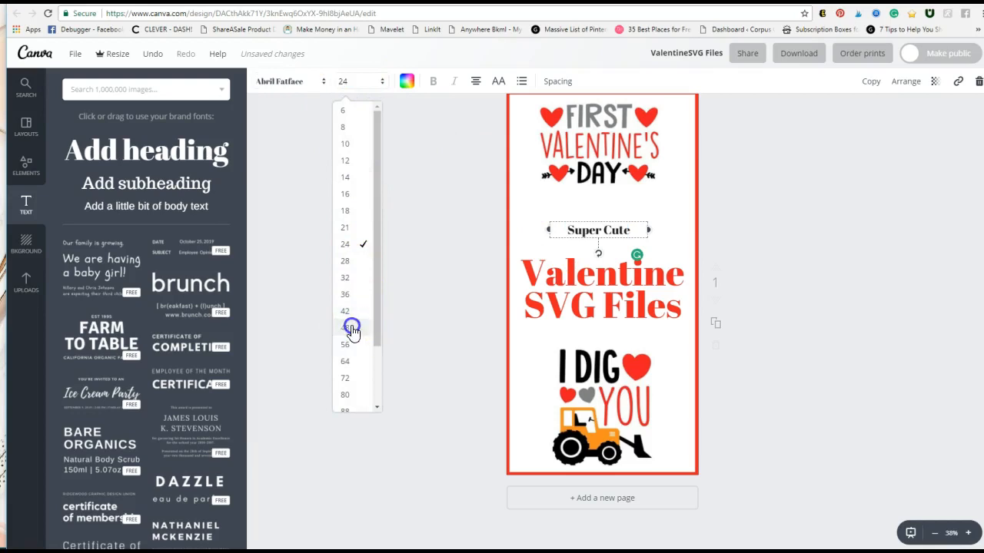
left_click(352, 326)
Step: Center the Super Cute text horizontally on the page, leaving a small gap above the Valentine SVG Files heading
left_click_drag(597, 220, 603, 209)
left_click(786, 292)
left_click(619, 228)
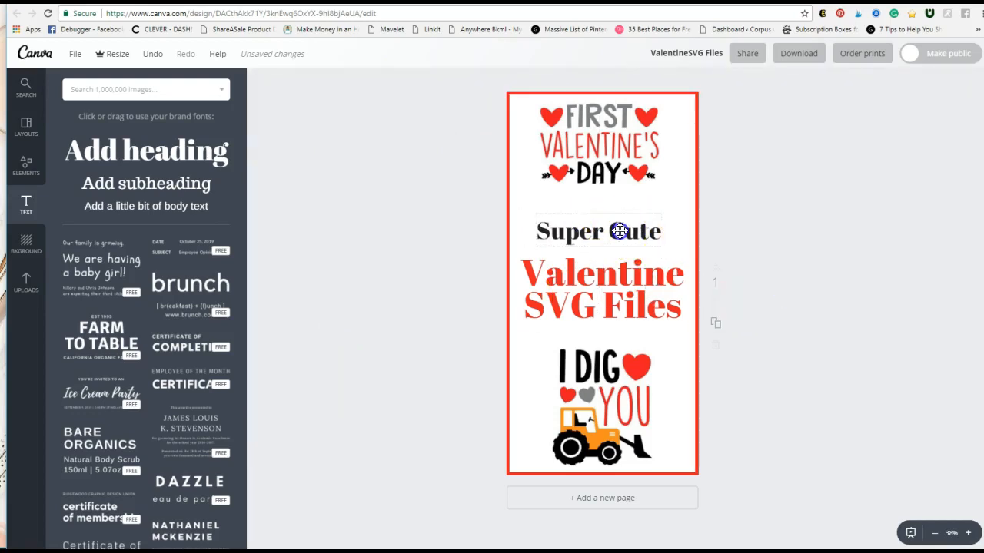
left_click(791, 247)
left_click(644, 293)
left_click(789, 246)
left_click_drag(613, 233, 599, 234)
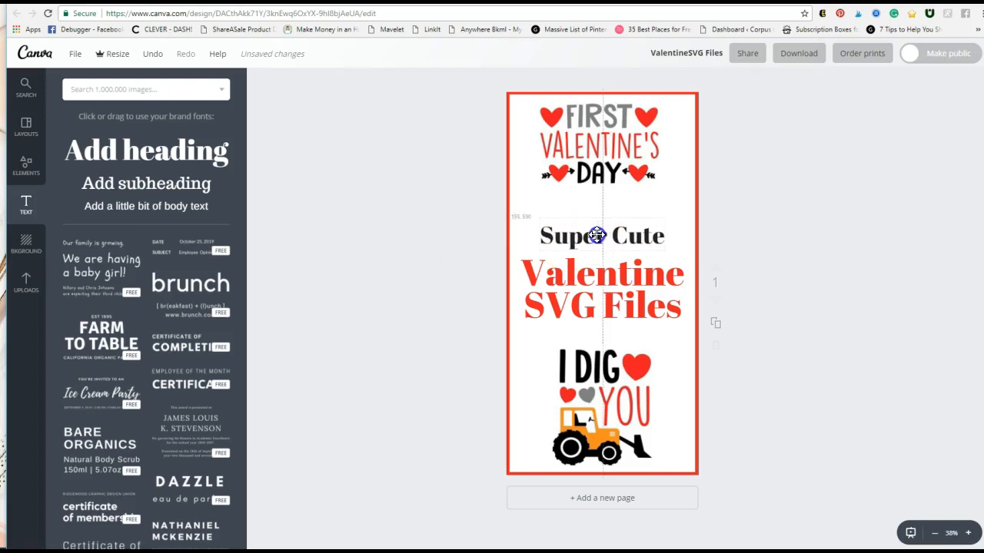
left_click_drag(597, 235, 597, 235)
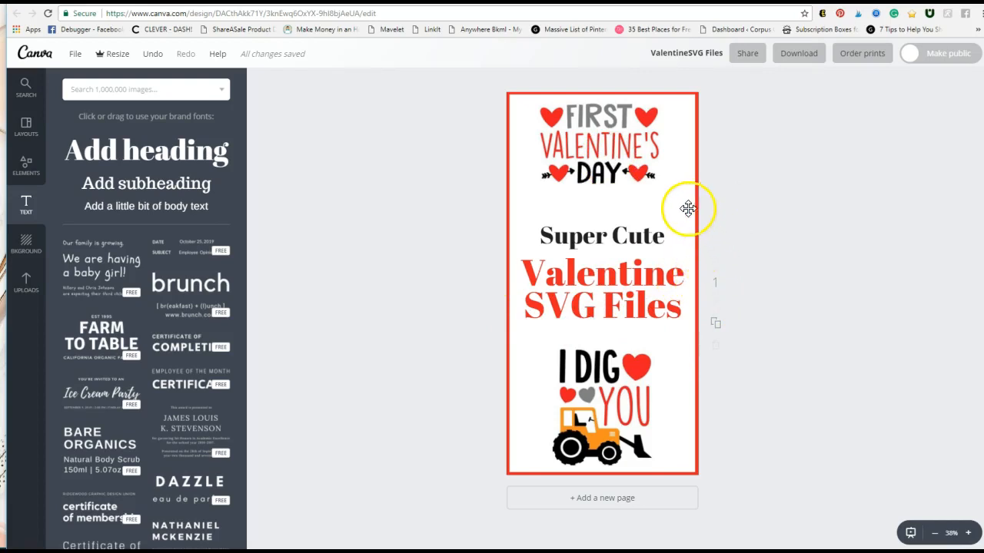
left_click_drag(615, 238, 607, 222)
Step: Send the red border frame back behind all the other elements
left_click(609, 271)
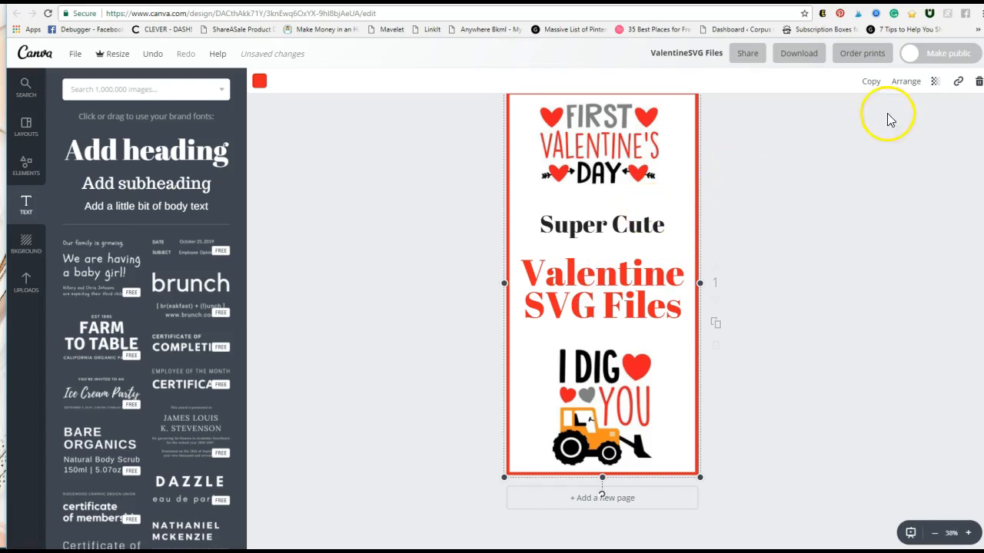
left_click(902, 85)
left_click(882, 135)
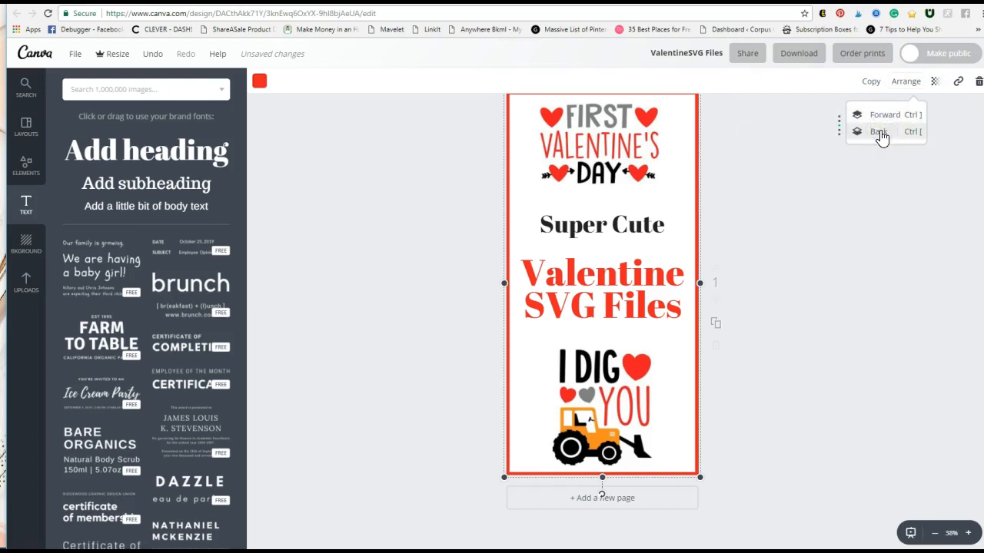
left_click(881, 133)
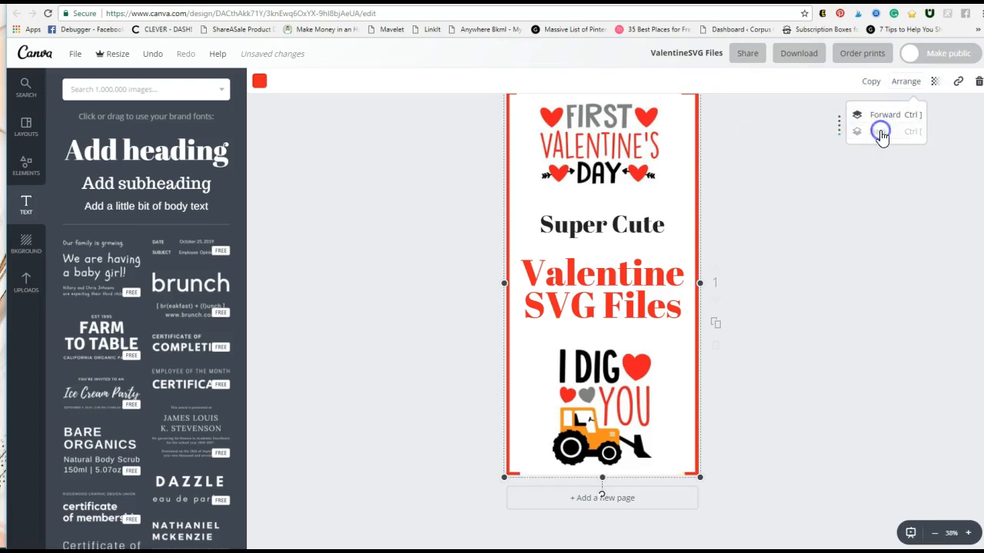
left_click(820, 271)
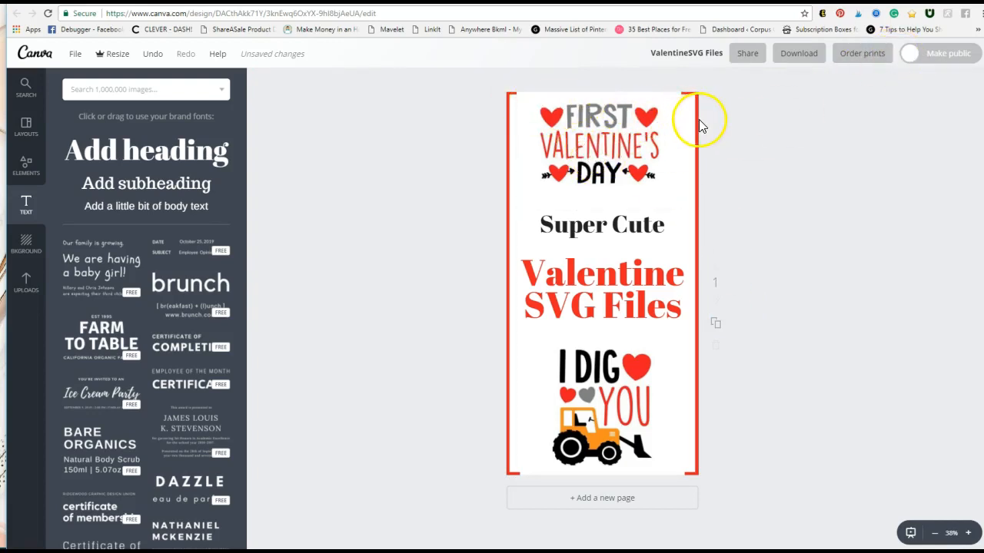
Step: Bring the red border frame forward in front of both images
left_click(697, 119)
left_click(906, 82)
left_click(885, 115)
scroll(833, 287, "up", 1)
left_click(879, 113)
left_click(792, 446)
Step: Try moving the red border frame and undo the move
left_click(597, 333)
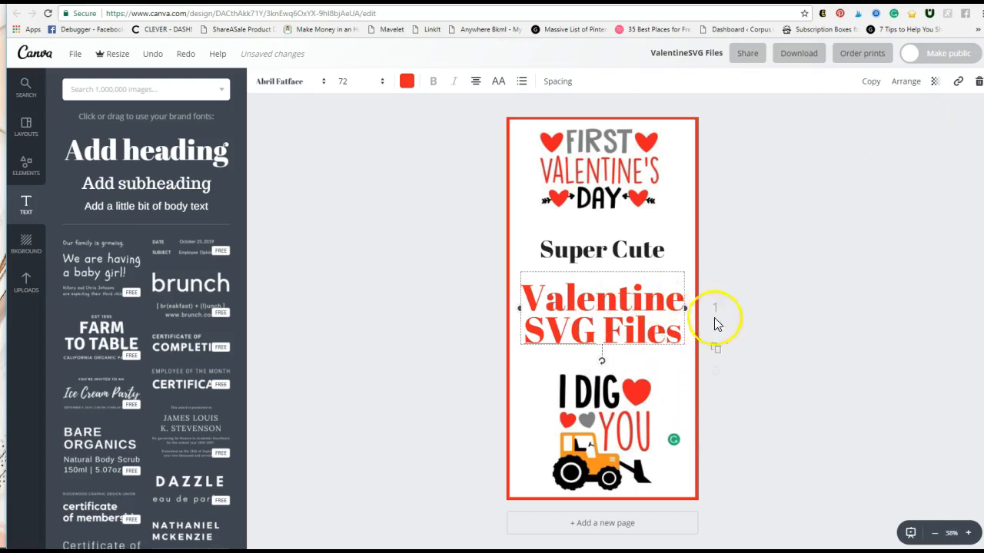
left_click(693, 235)
mouse_move(693, 235)
left_mouse_down()
mouse_move(613, 238)
mouse_move(696, 238)
left_mouse_up()
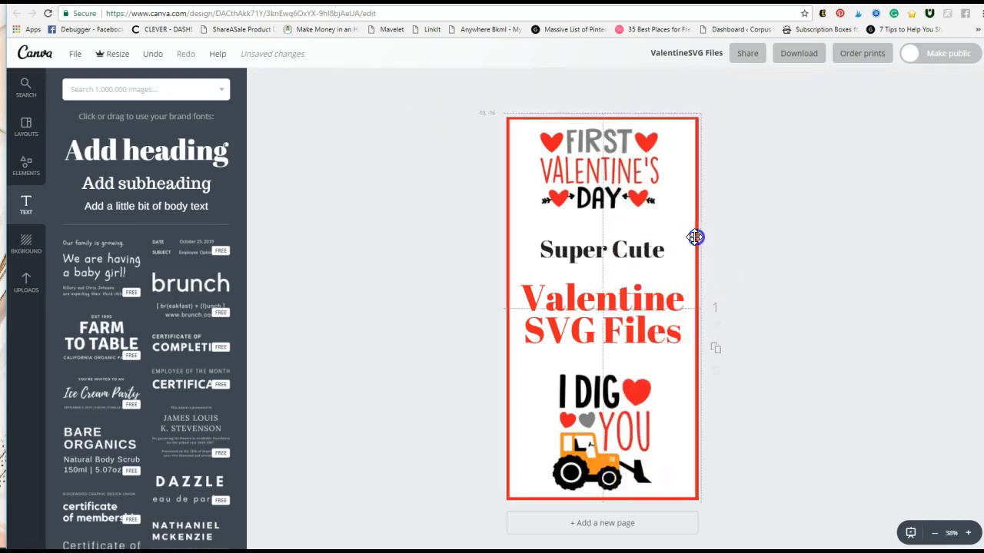
left_click(153, 54)
left_click(289, 217)
Step: Move the Valentine SVG Files heading up slightly and the Super Cute text down slightly to bring them closer together
left_click_drag(604, 326, 597, 318)
left_click_drag(609, 259, 610, 264)
left_click(849, 315)
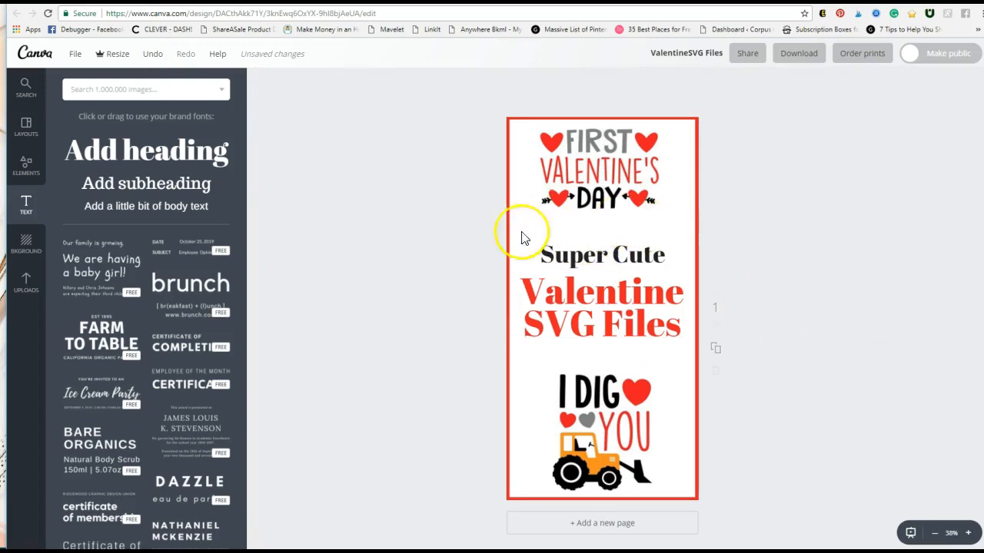
Step: Add a filled square shape to the page and color it black
left_click(27, 173)
left_click(89, 303)
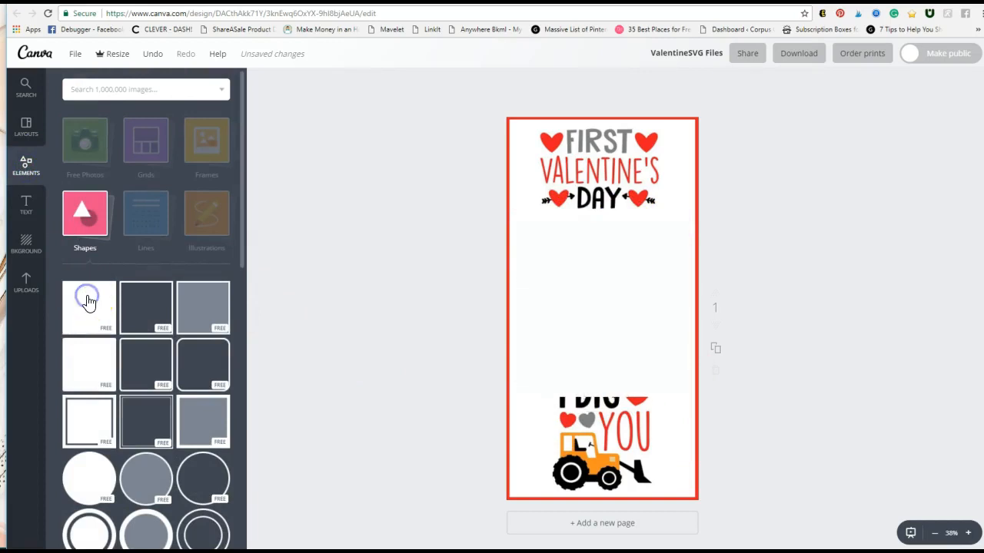
left_click(259, 80)
left_click(269, 274)
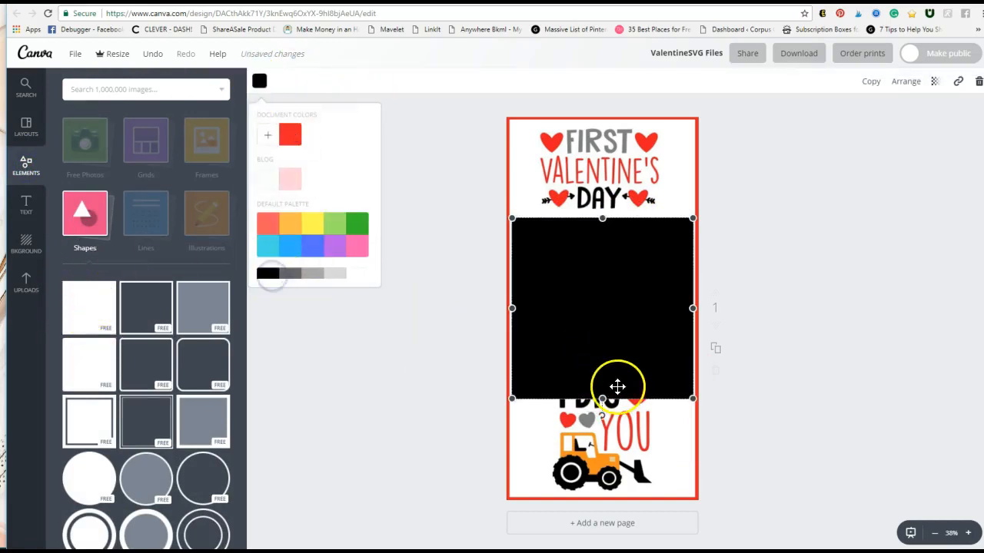
Step: Reshape the black square into a thin bar spanning the frame's width, placed just below the First Valentine's Day image
left_click_drag(693, 309, 694, 308)
left_click_drag(512, 309, 509, 309)
left_click_drag(600, 386, 566, 223)
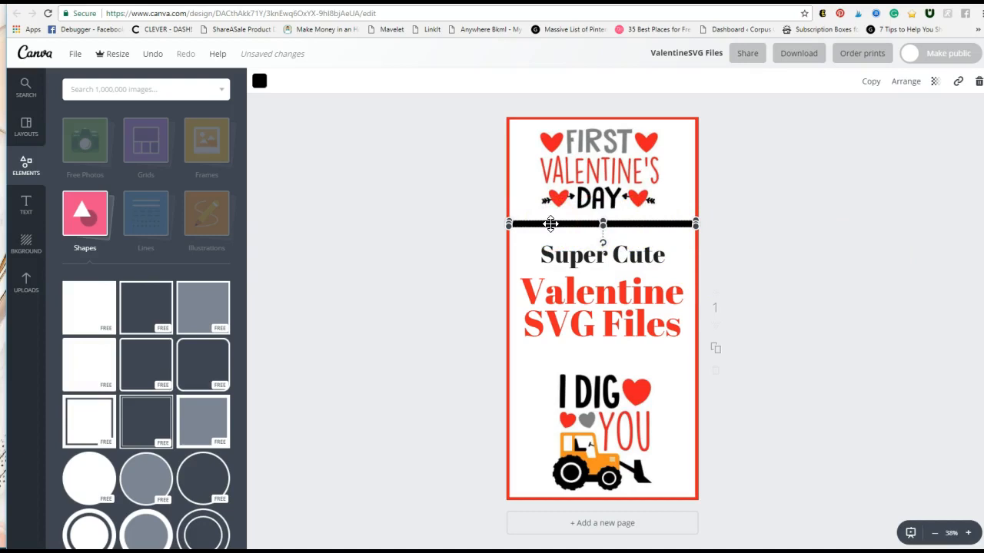
Step: Duplicate the black bar and place the copy between the Valentine SVG Files heading and the I Dig You image
left_click(871, 82)
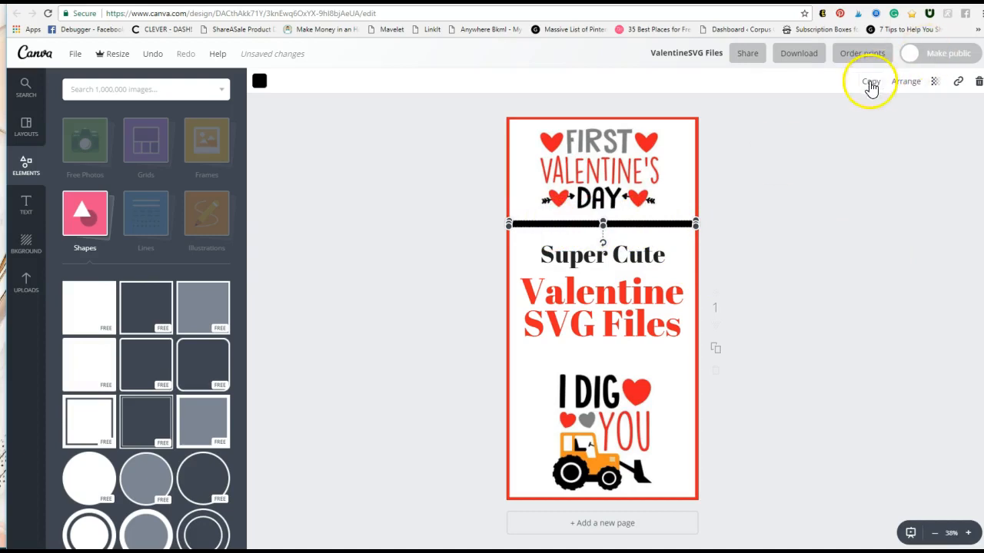
left_click_drag(628, 231, 632, 356)
left_click(811, 356)
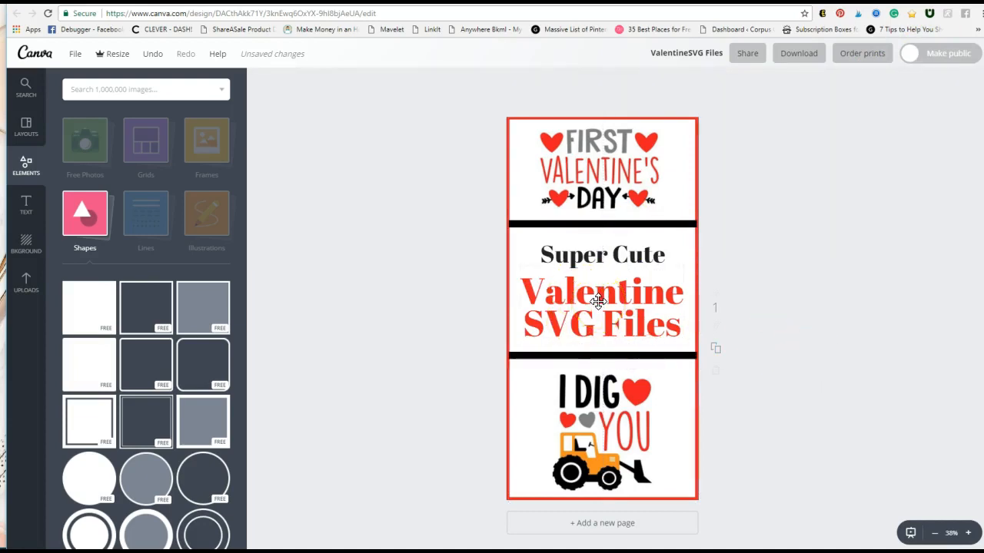
Step: Download the finished graphic as a PNG file
left_click(788, 311)
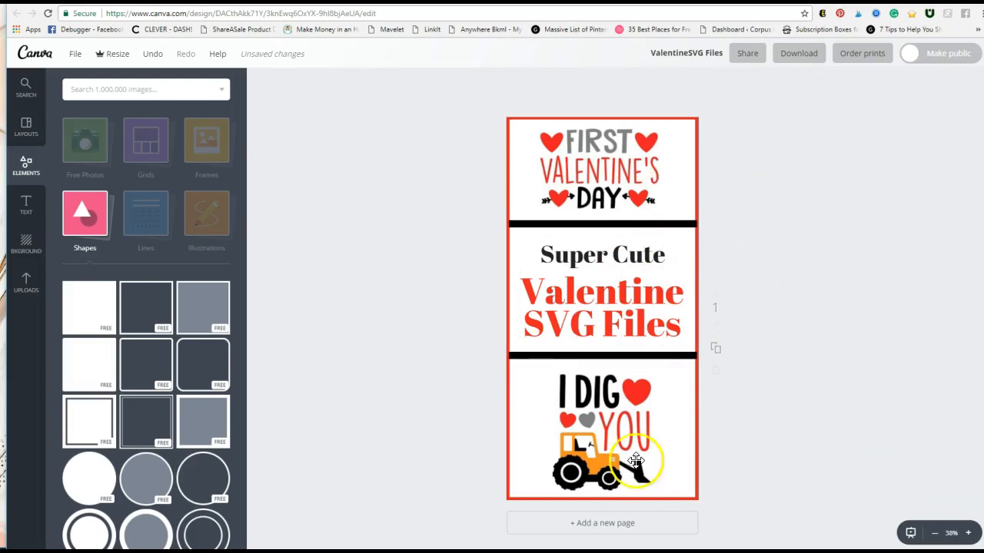
left_click(803, 54)
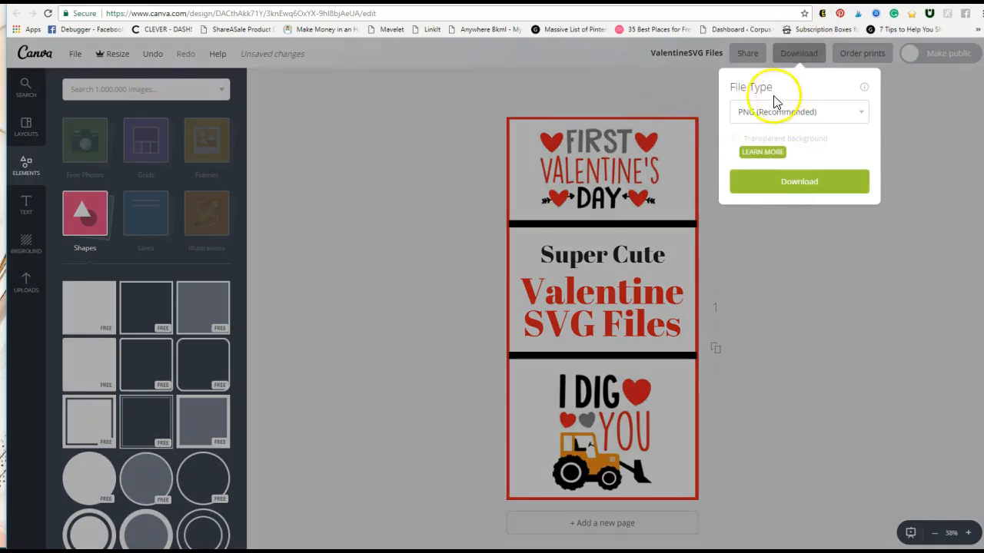
left_click(803, 181)
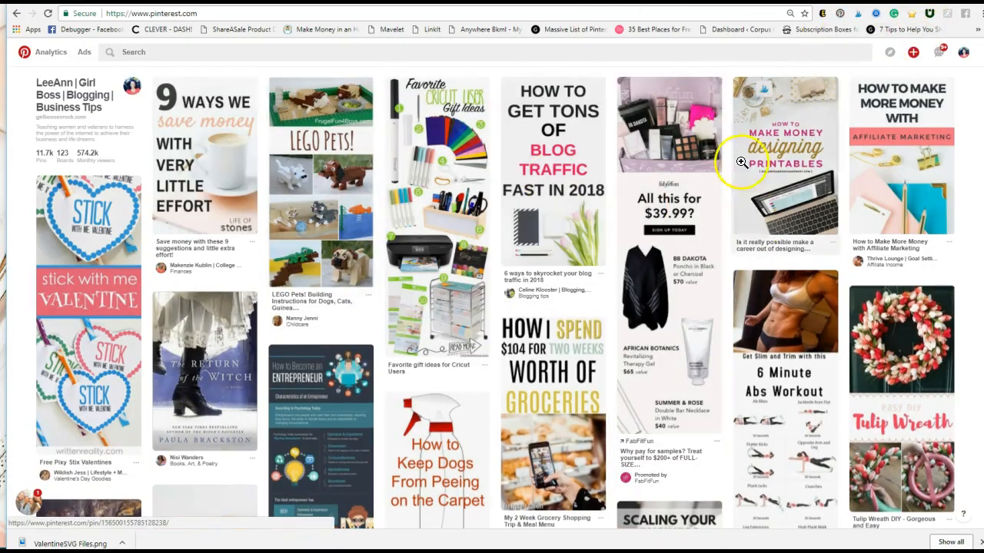
Step: On Pinterest, start a new pin from the device and upload the Valentine SVG image for it
left_click(915, 55)
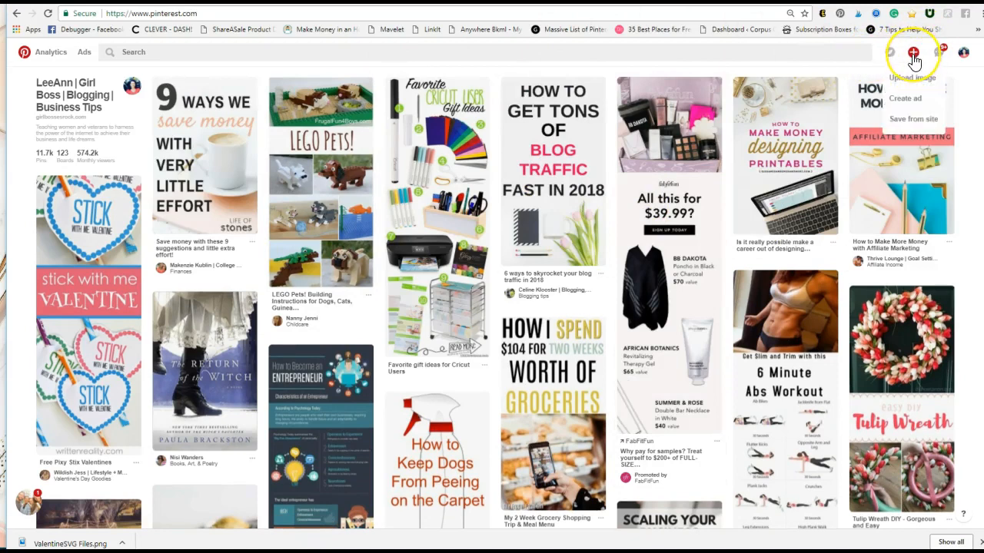
left_click(920, 80)
left_click(580, 273)
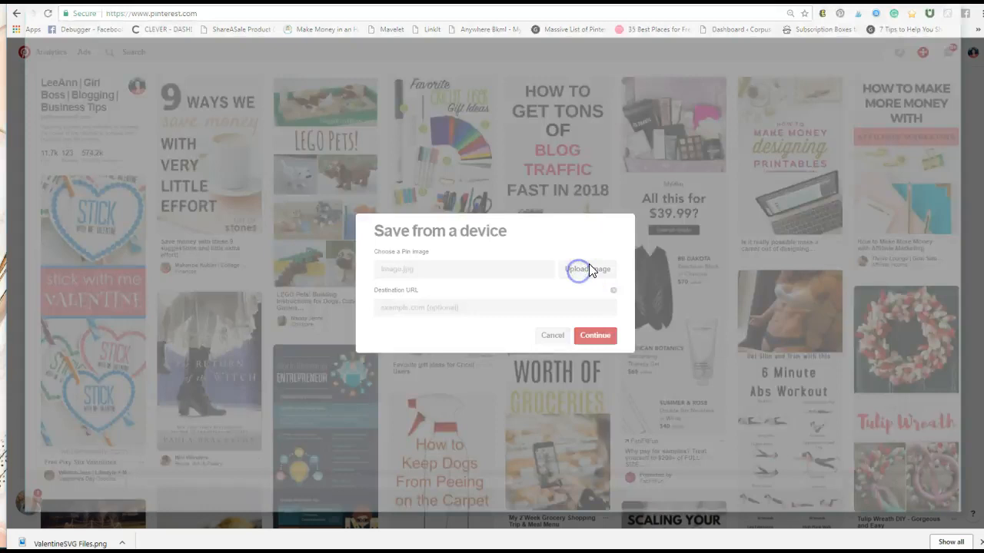
left_click(570, 62)
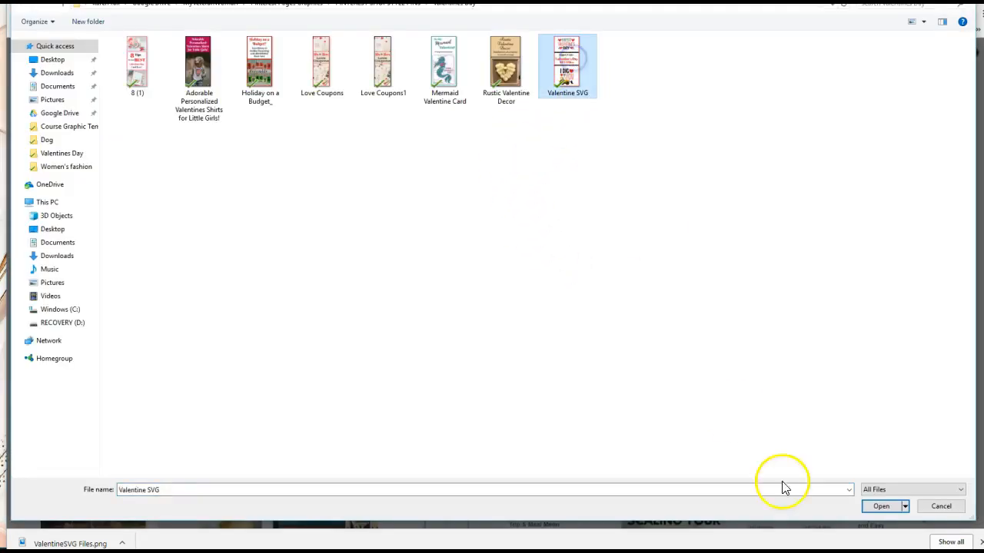
left_click(880, 506)
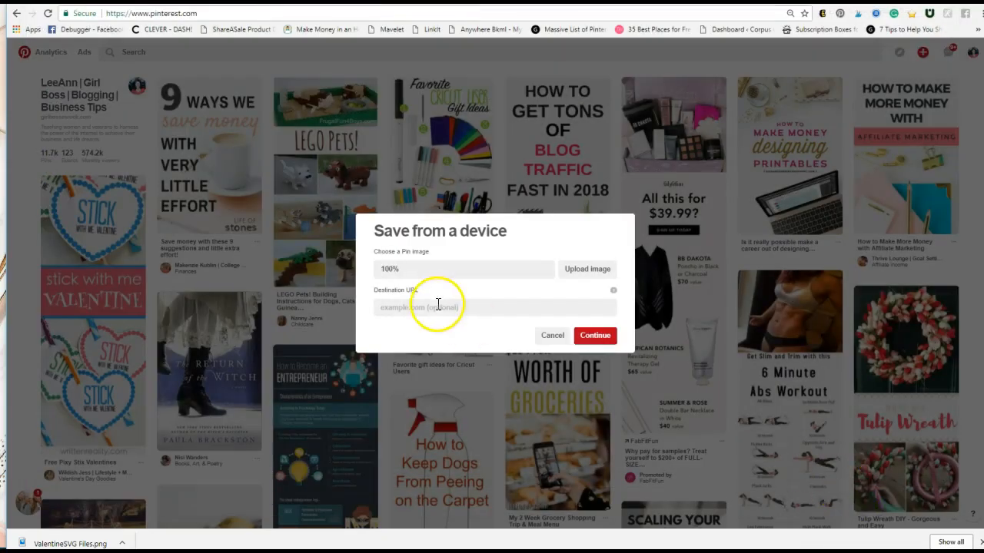
Step: Switch to the Etsy First Valentines Day listing and copy a ShopStyle Collective affiliate link for it
left_click(410, 1)
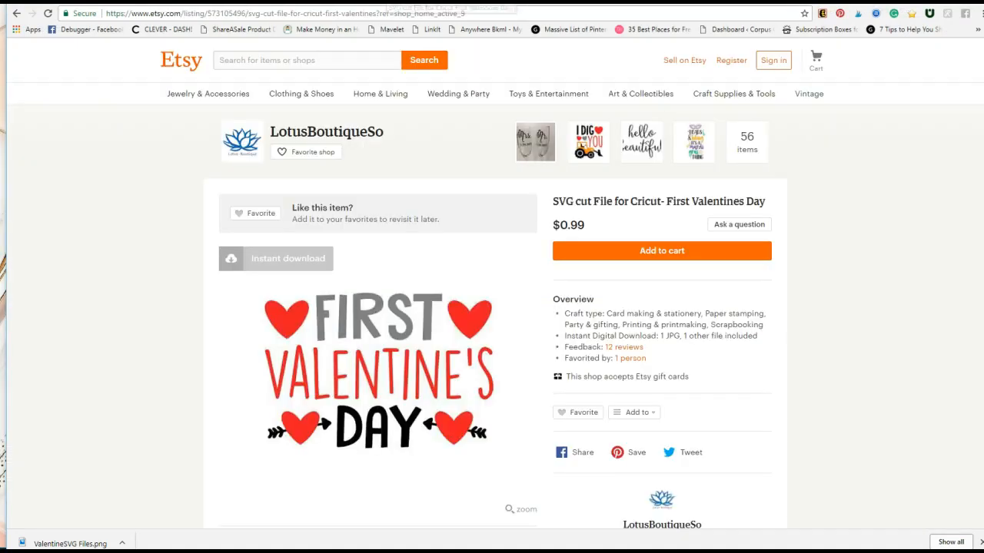
mouse_move(516, 433)
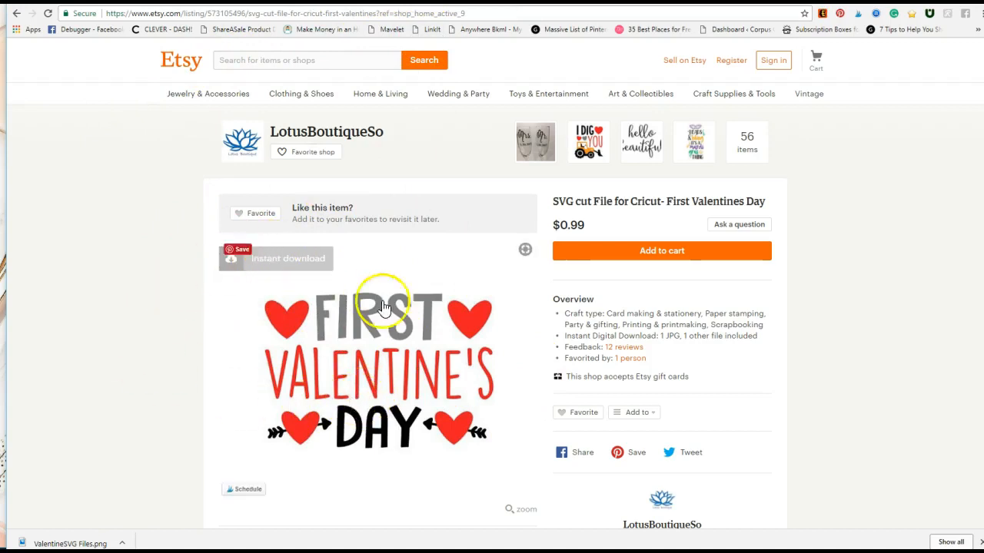
scroll(839, 378, "down", 6)
scroll(839, 377, "up", 6)
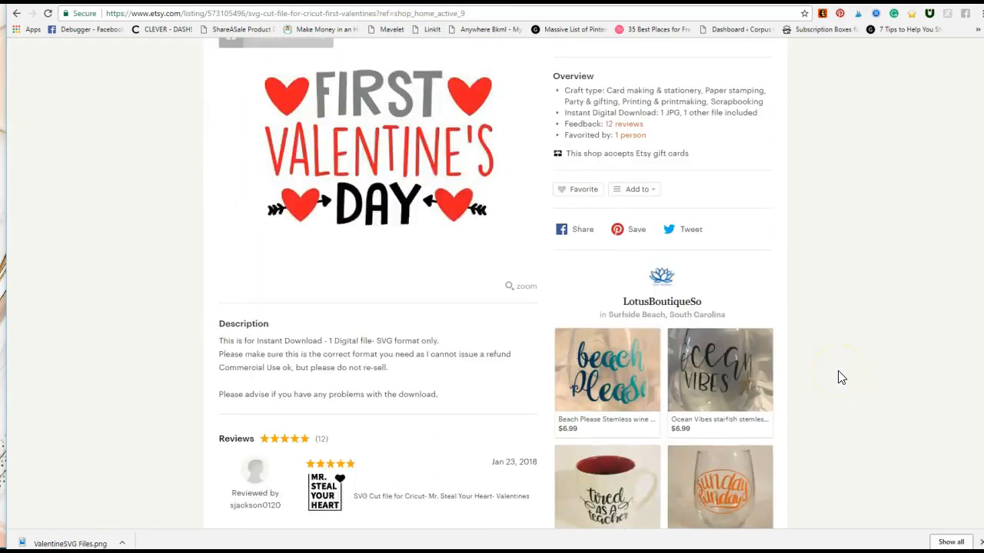
left_click(432, 30)
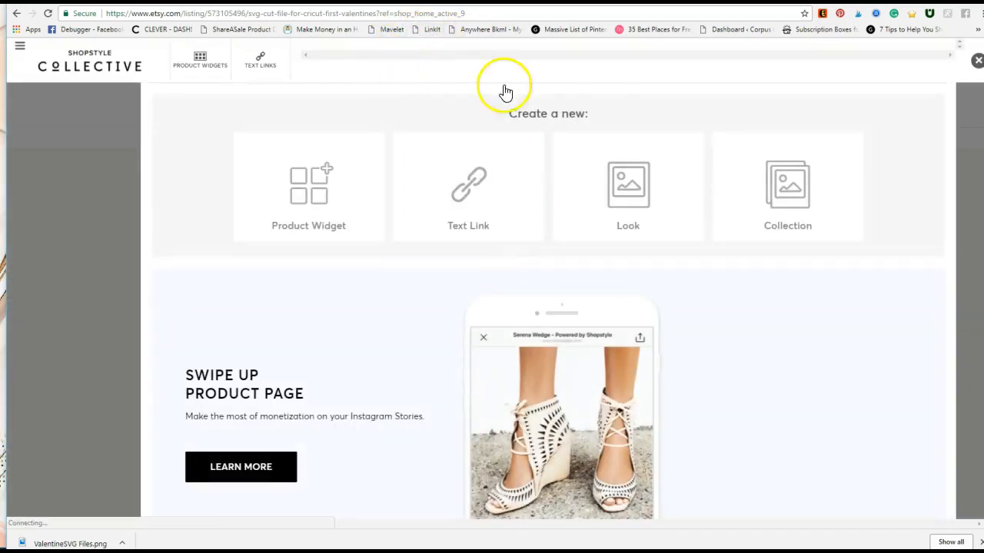
left_click(973, 62)
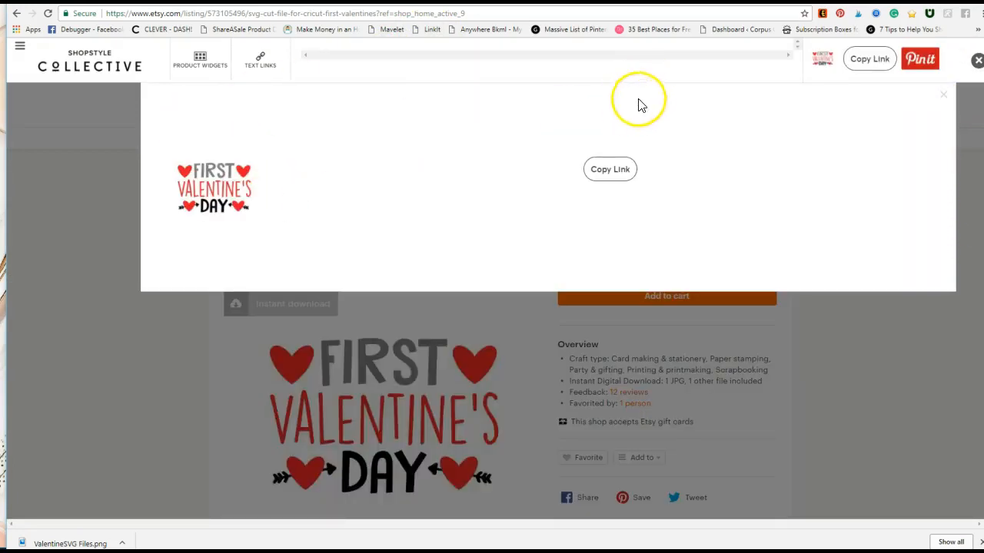
left_click(600, 169)
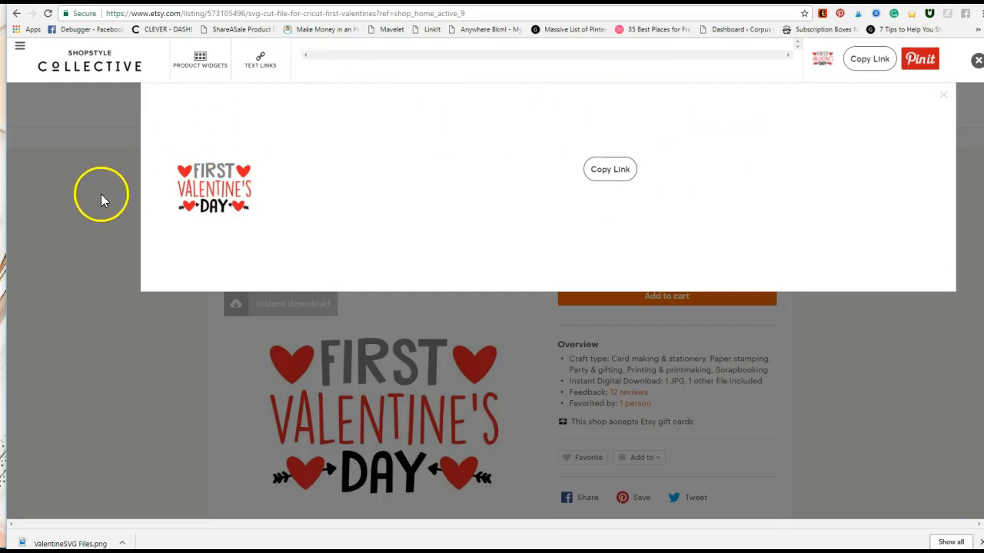
left_click(609, 171)
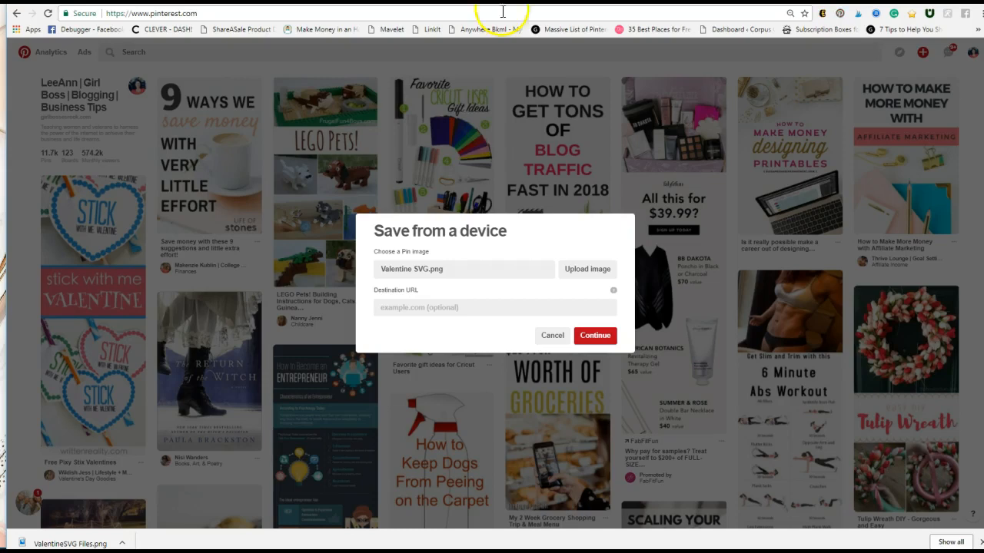
Step: Back in Pinterest, paste the copied ShopStyle link as the pin's destination URL and continue to choosing a board
right_click(455, 308)
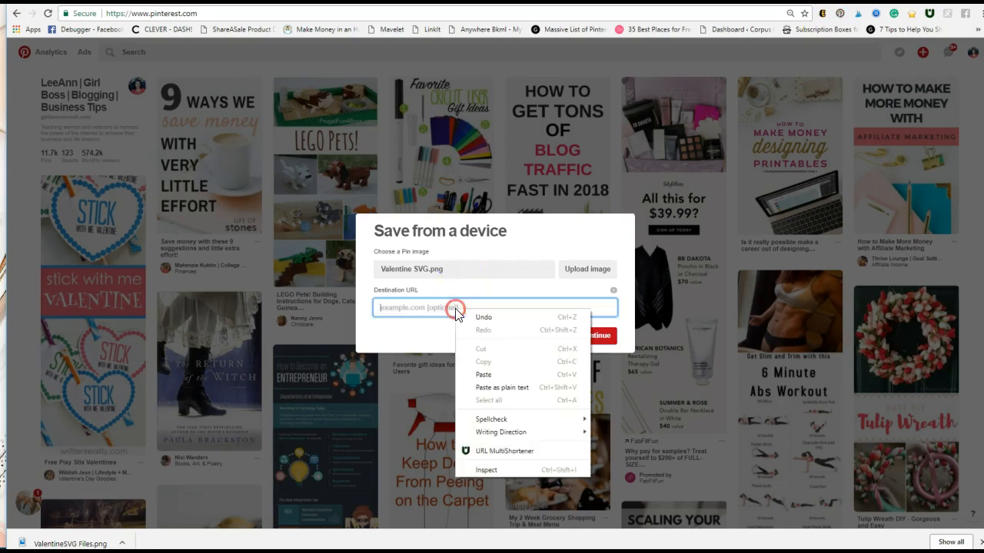
left_click(477, 374)
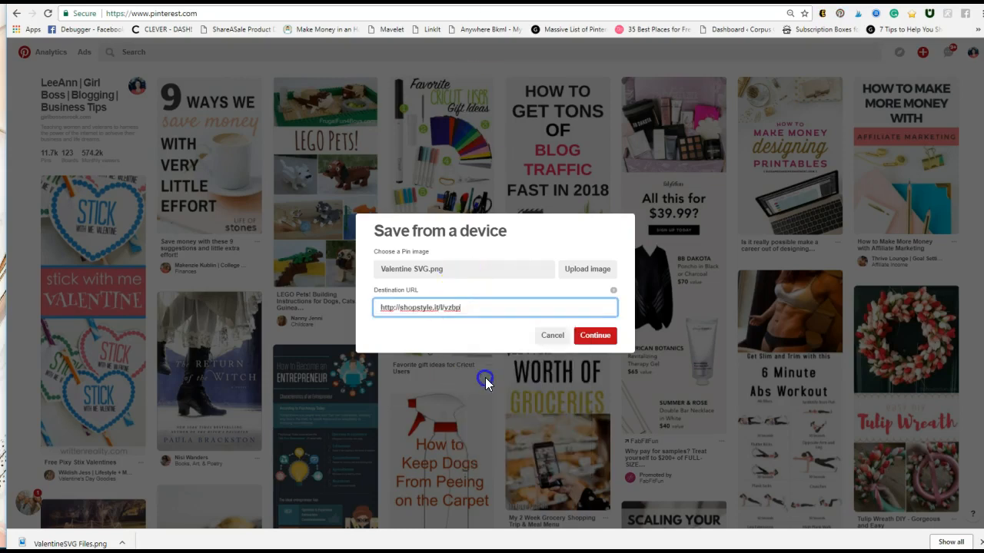
left_click(606, 336)
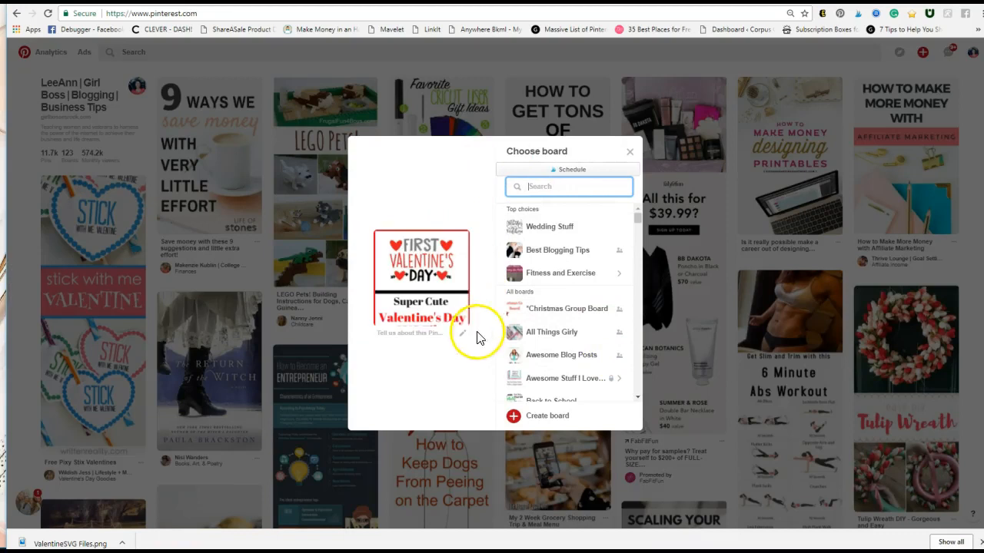
Step: Write the pin description "Create super cute Valentine outfits for the kids with these Valentine SVG files! #ad #valentinesday"
left_click(462, 335)
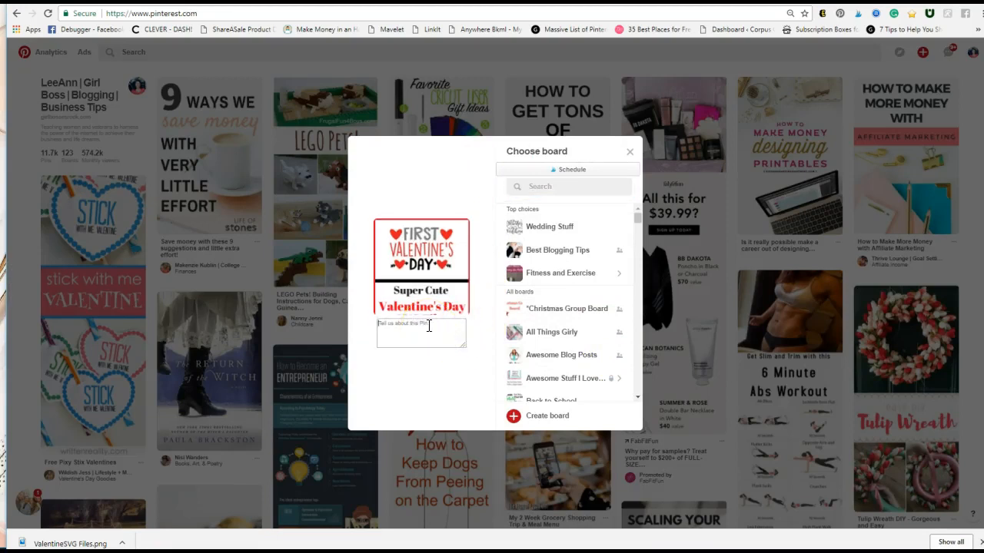
type("Create super cute Valentine cutfits for the kids with these Valentine SVG files! #ad")
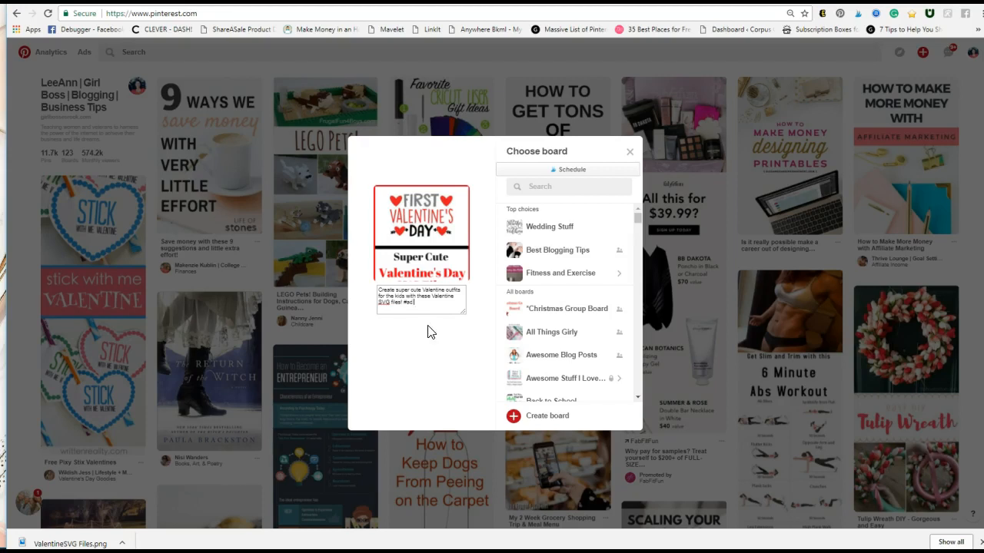
type(" #valent")
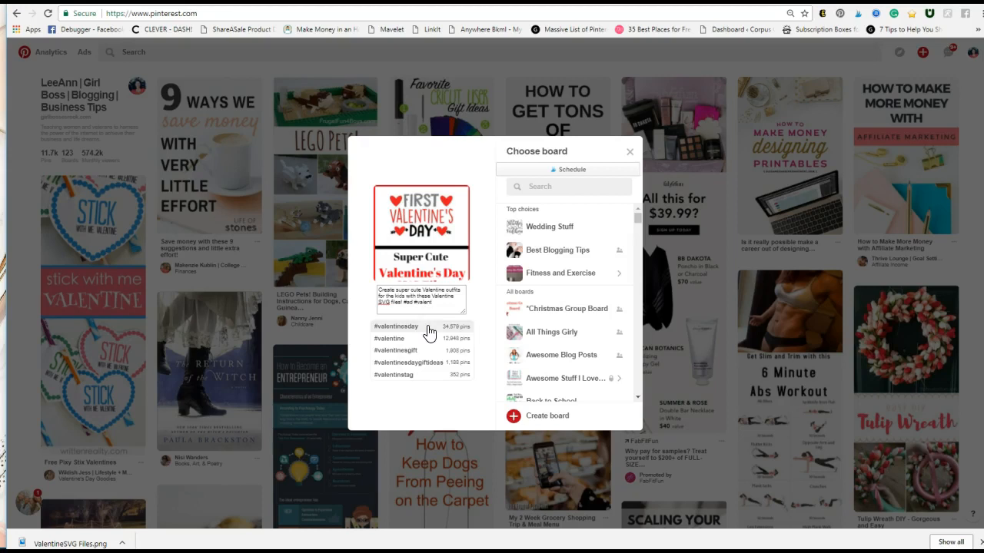
left_click(428, 328)
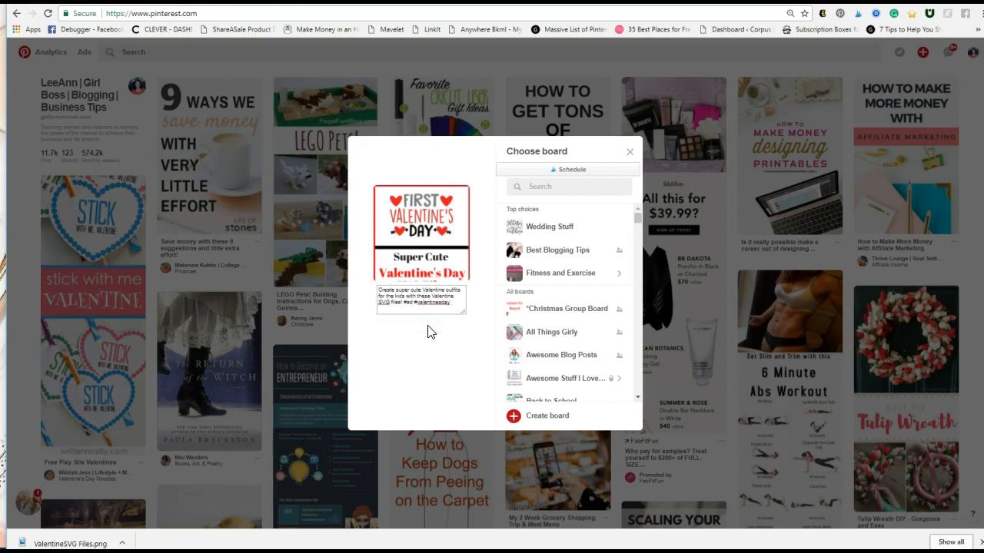
Step: Append the suggested hashtag #valentine to the end of the pin description
type("#valen")
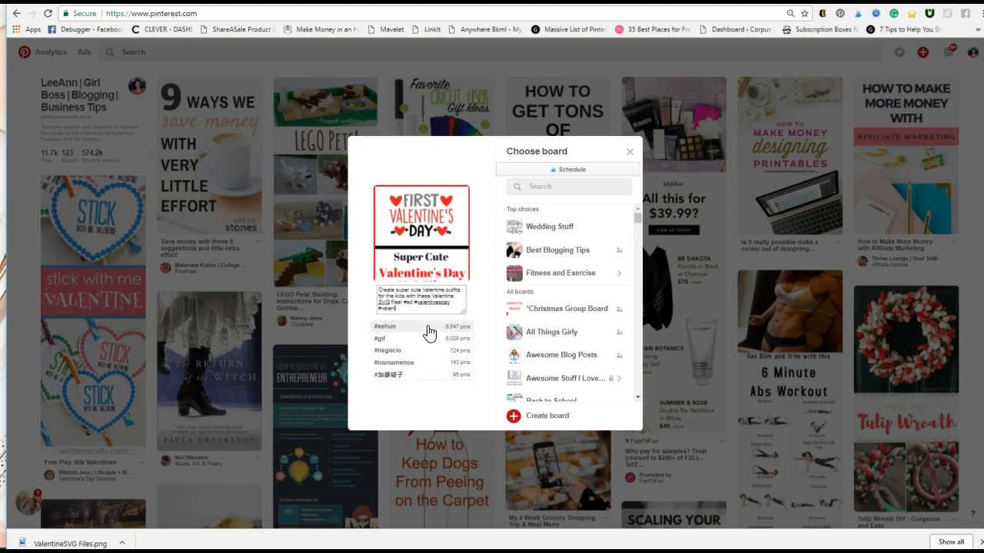
type("tine")
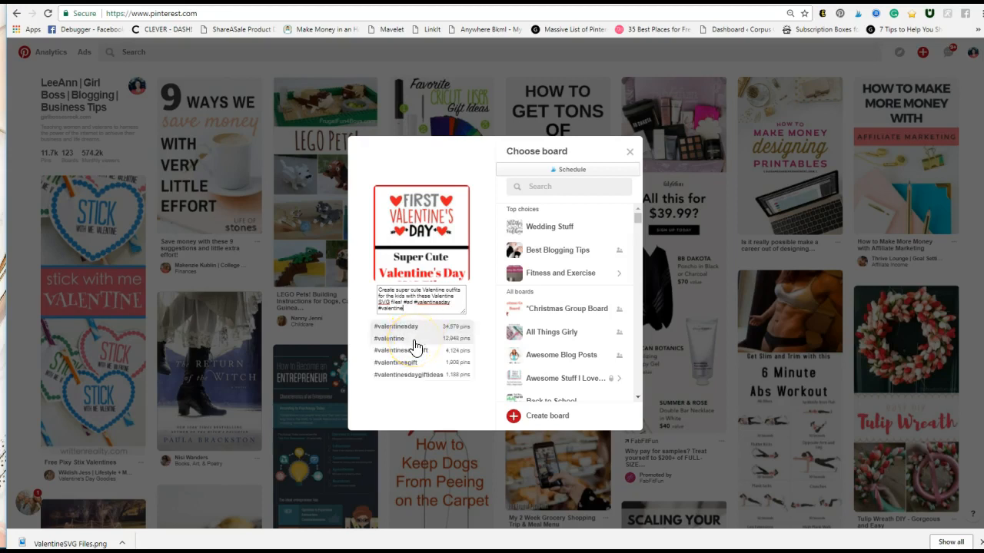
left_click(413, 342)
left_click(438, 288)
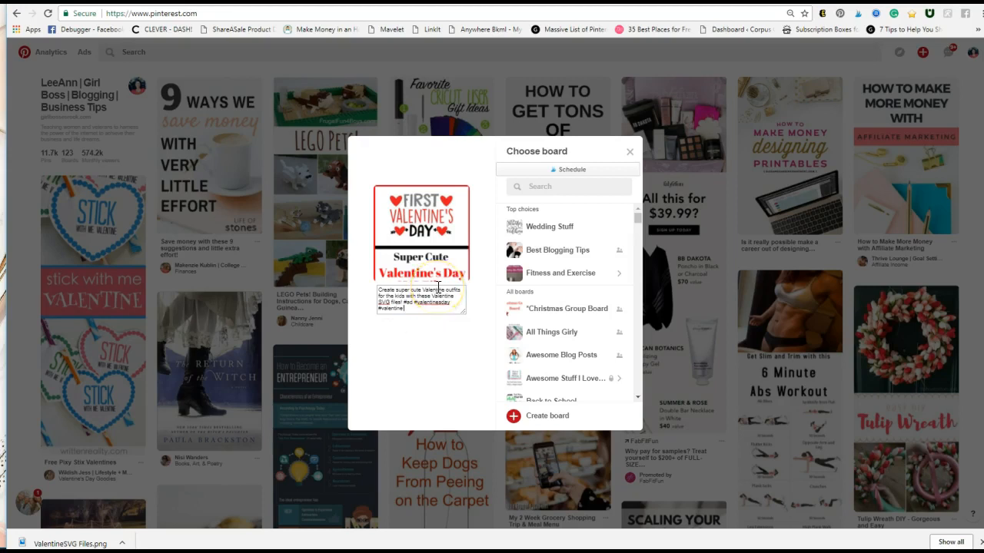
Step: Add the hashtags #valentinesvg, #svg and #svgfiles to the pin description and check the text through to its end
type("#valentine")
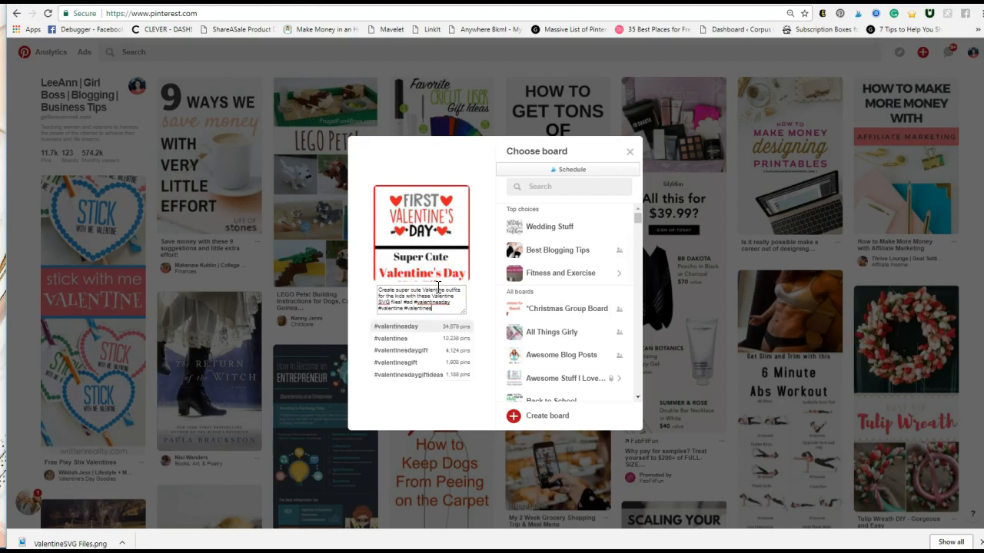
type("svg #svg")
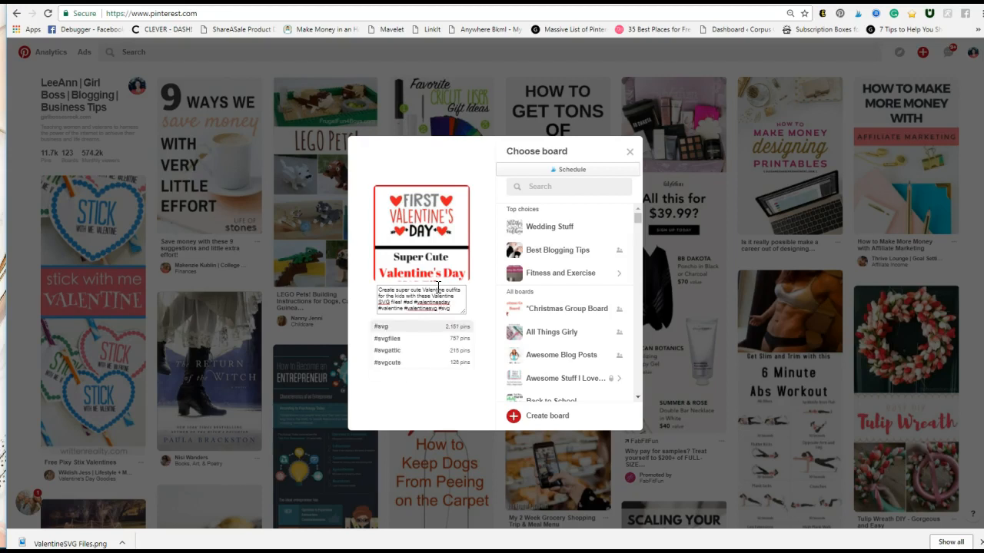
type(" #svg")
left_click(418, 341)
left_click(454, 355)
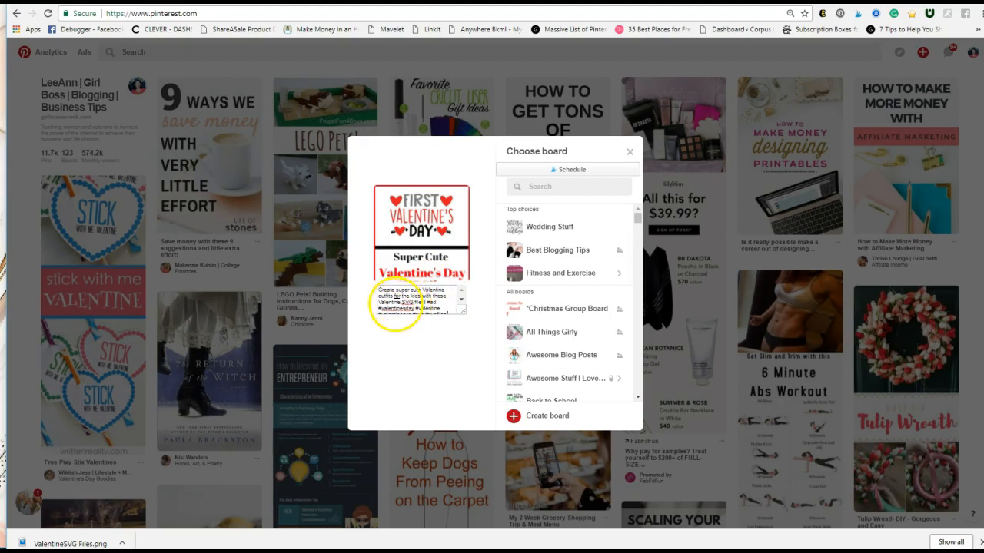
left_click(462, 306)
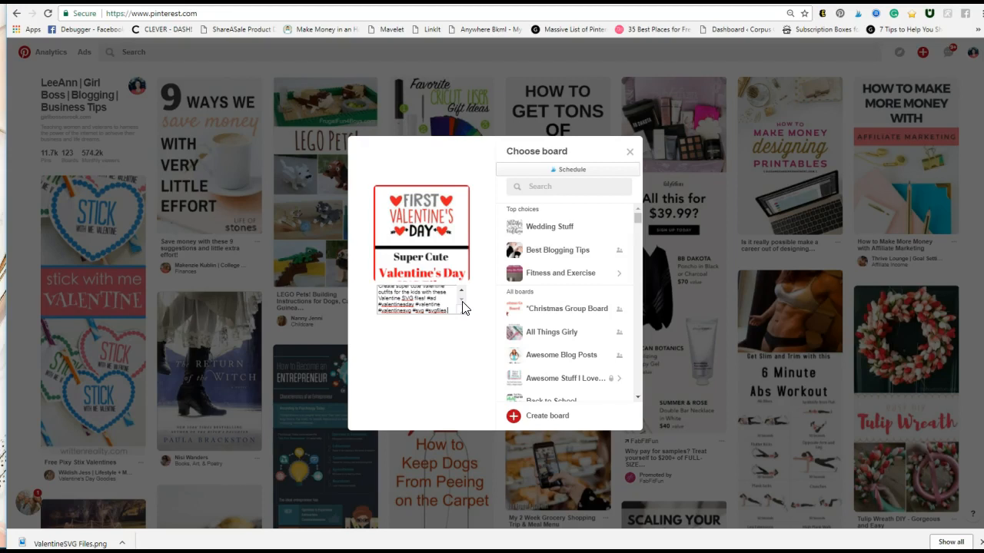
left_click(462, 302)
left_click(462, 302)
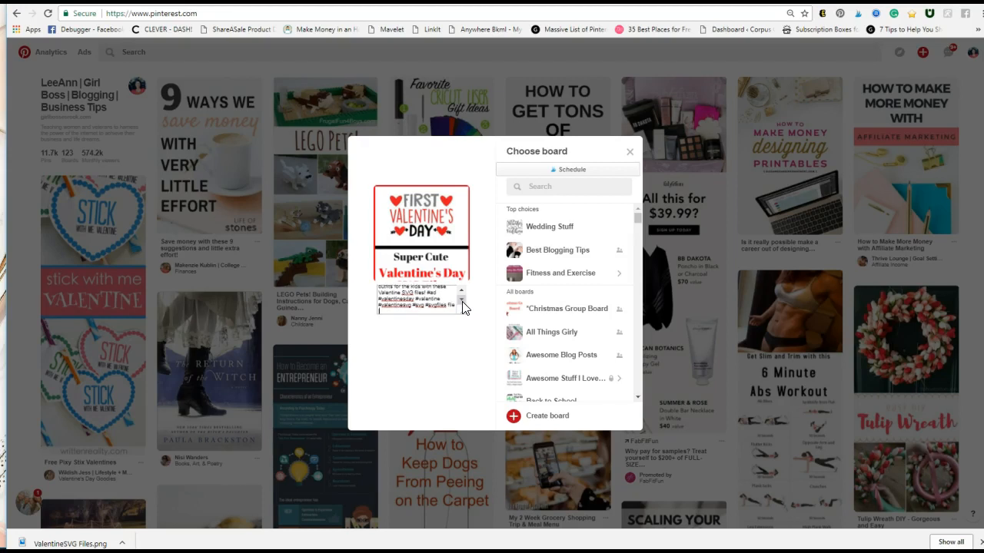
scroll(462, 308, "up", 1)
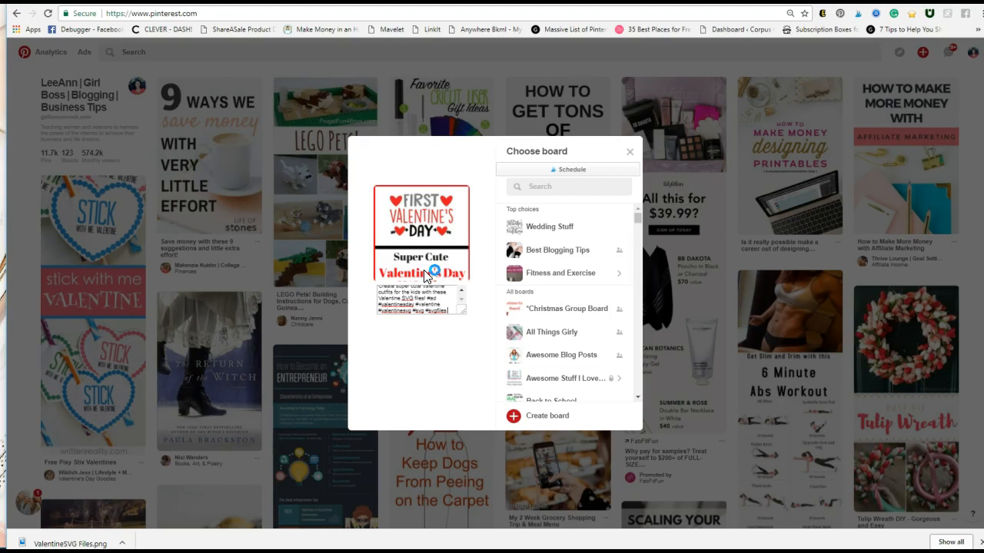
Step: Save the pin to the SVG Files section of the Valentine's Day board and close the confirmation
left_click(637, 222)
left_click_drag(636, 221, 632, 384)
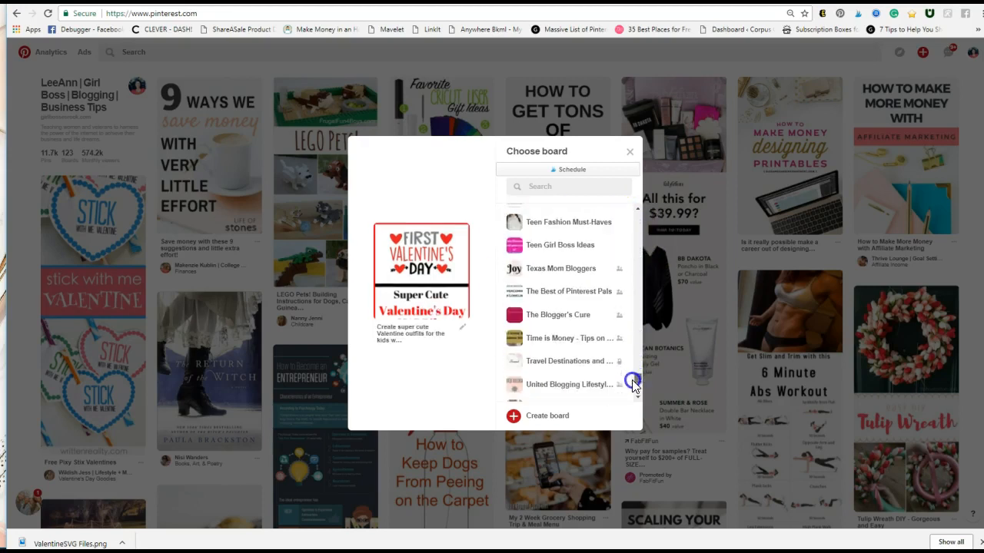
scroll(576, 344, "down", 2)
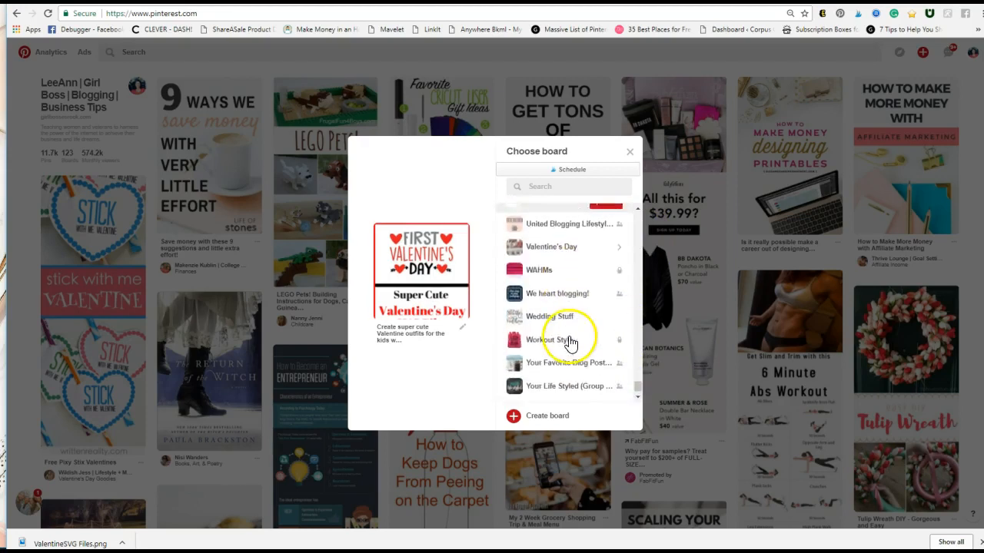
left_click(619, 243)
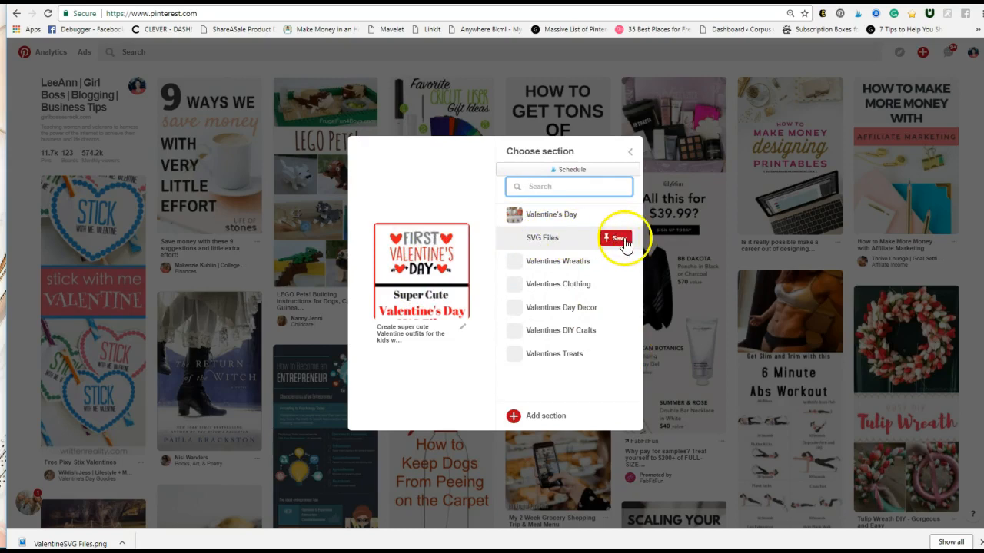
left_click(621, 240)
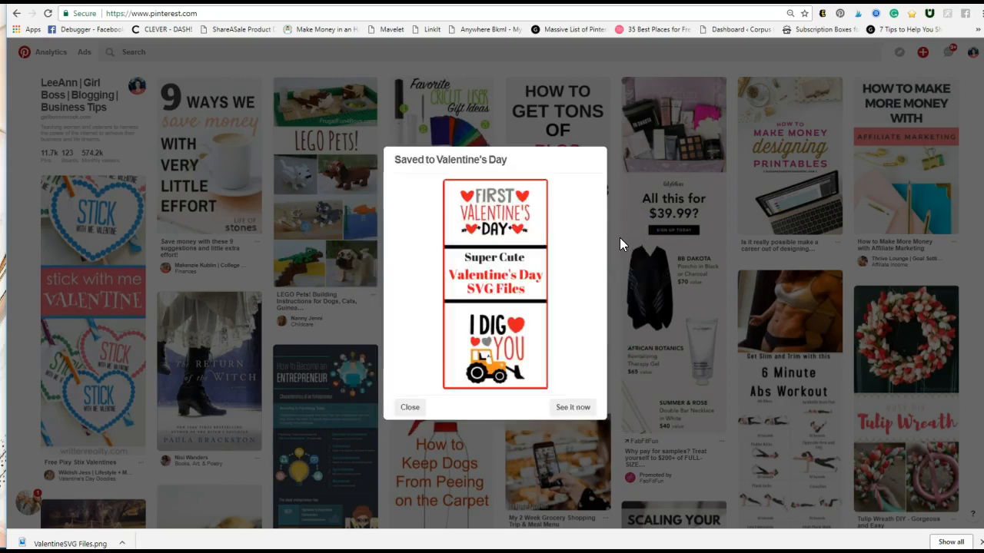
left_click(421, 414)
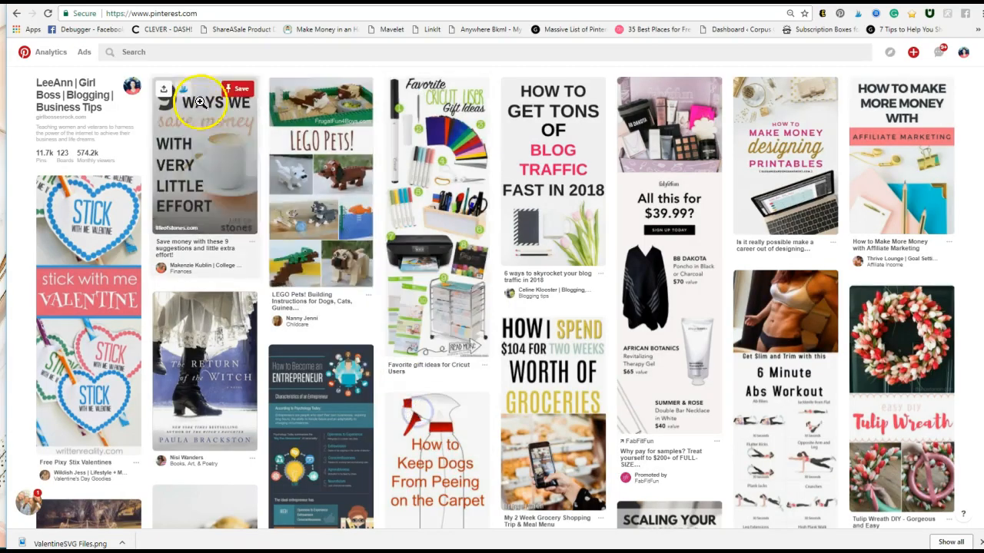
Step: Open the profile's own pins and examine the newly saved Valentine SVG pin
mouse_move(962, 52)
left_click(951, 77)
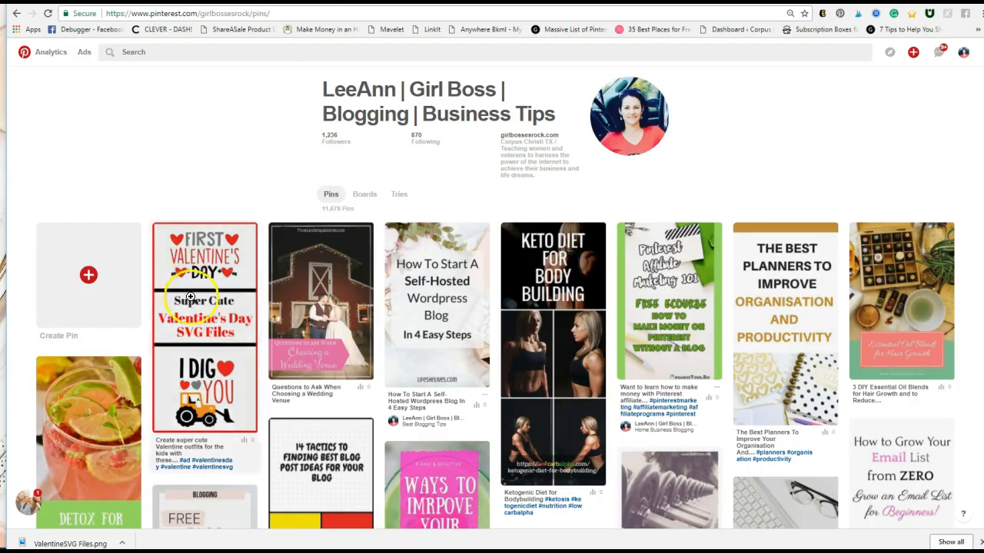
scroll(213, 326, "down", 3)
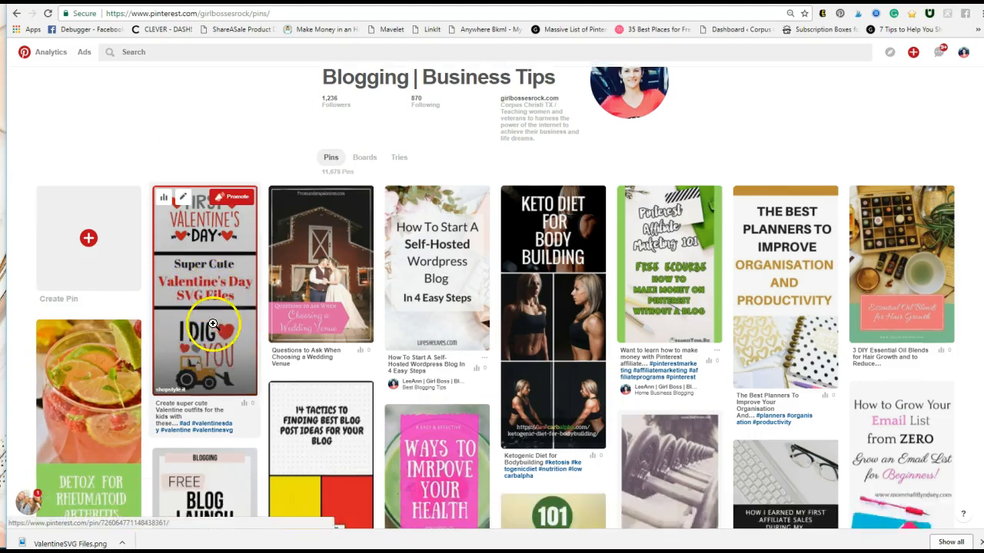
scroll(213, 307, "up", 3)
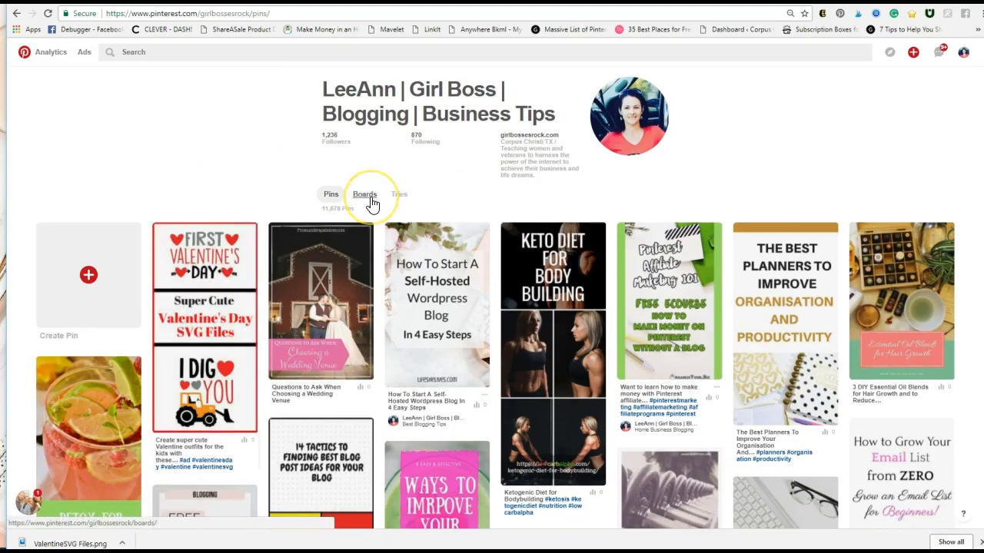